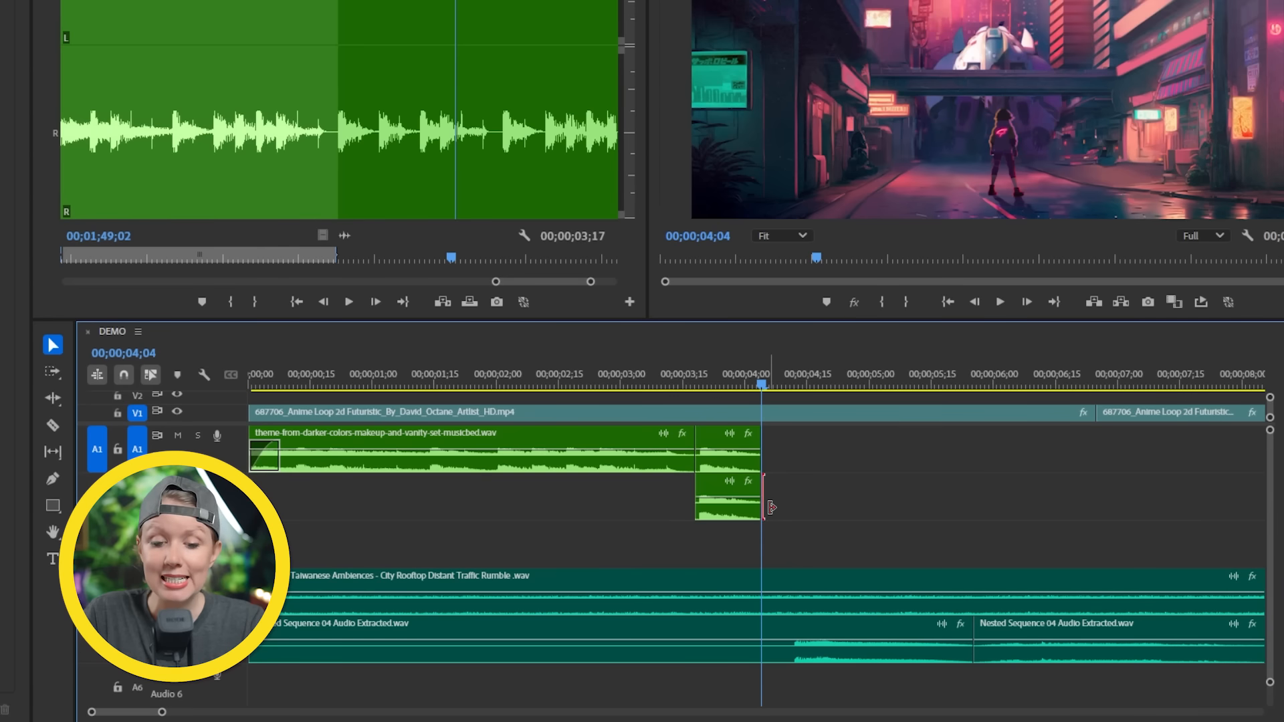
Step: Split the extended music copy on Audio 2 at 00;00;04;04 and disable the piece after the cut
{"action": "key", "text": "c"}
{"action": "left_click", "coordinate": [763, 508]}
{"action": "key", "text": "v"}
{"action": "left_click", "coordinate": [812, 513]}
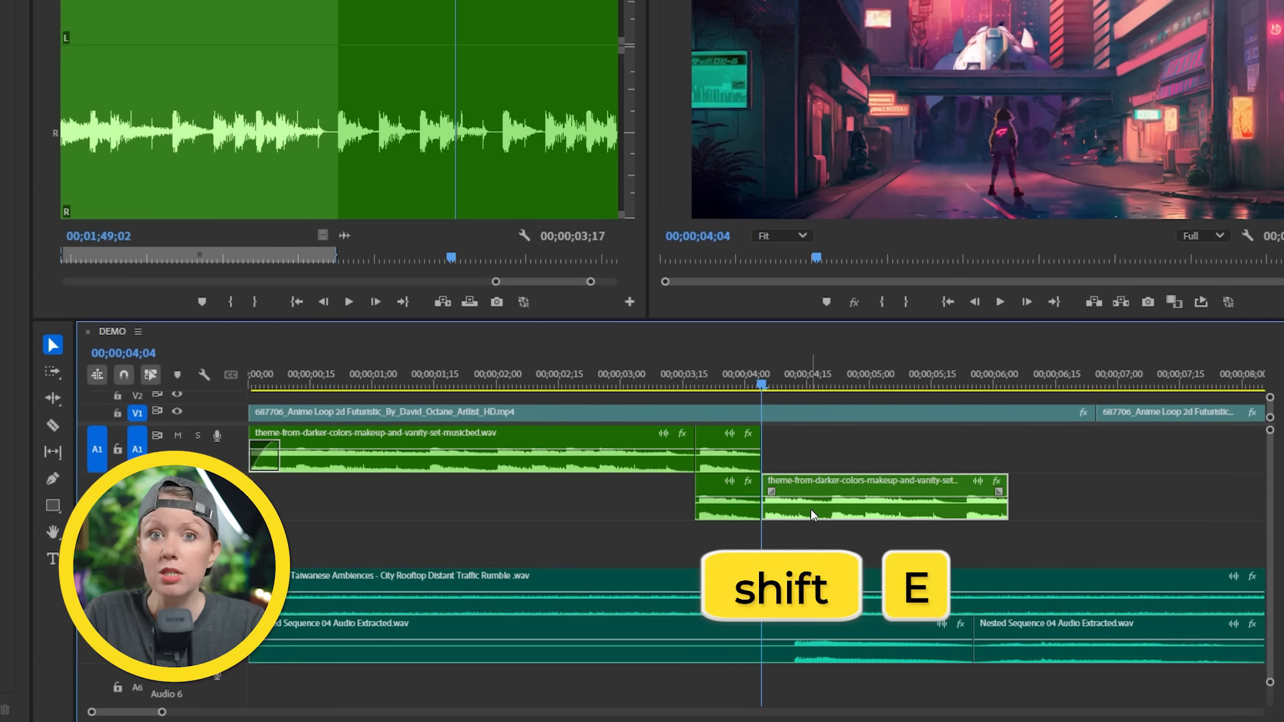
{"action": "key", "text": "shift+e"}
Step: Nest the short Audio 2 music piece together with the disabled piece following it
{"action": "left_click_drag", "start_coordinate": [805, 539], "coordinate": [735, 508]}
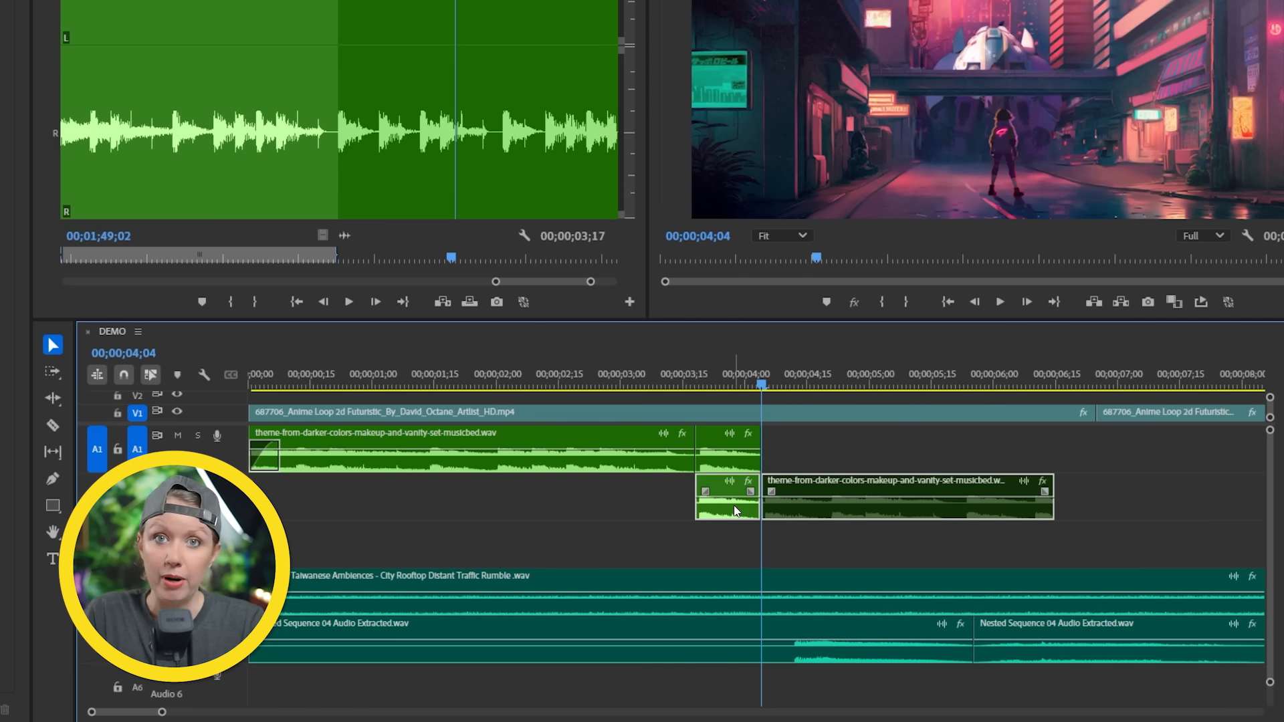
{"action": "right_click", "coordinate": [733, 504]}
{"action": "left_click", "coordinate": [780, 171]}
{"action": "key", "text": "Return"}
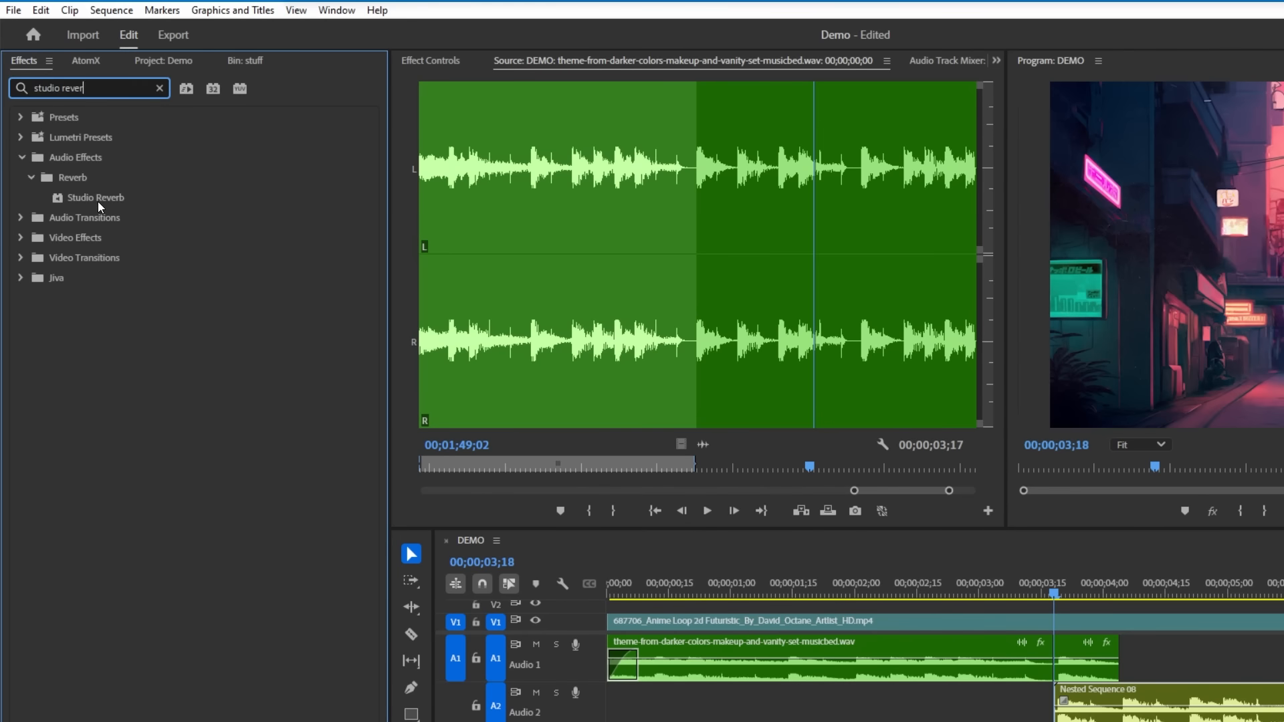
Step: Apply the Studio Reverb effect to Nested Sequence 08 and open its custom setup
{"action": "left_click_drag", "start_coordinate": [90, 198], "coordinate": [852, 520]}
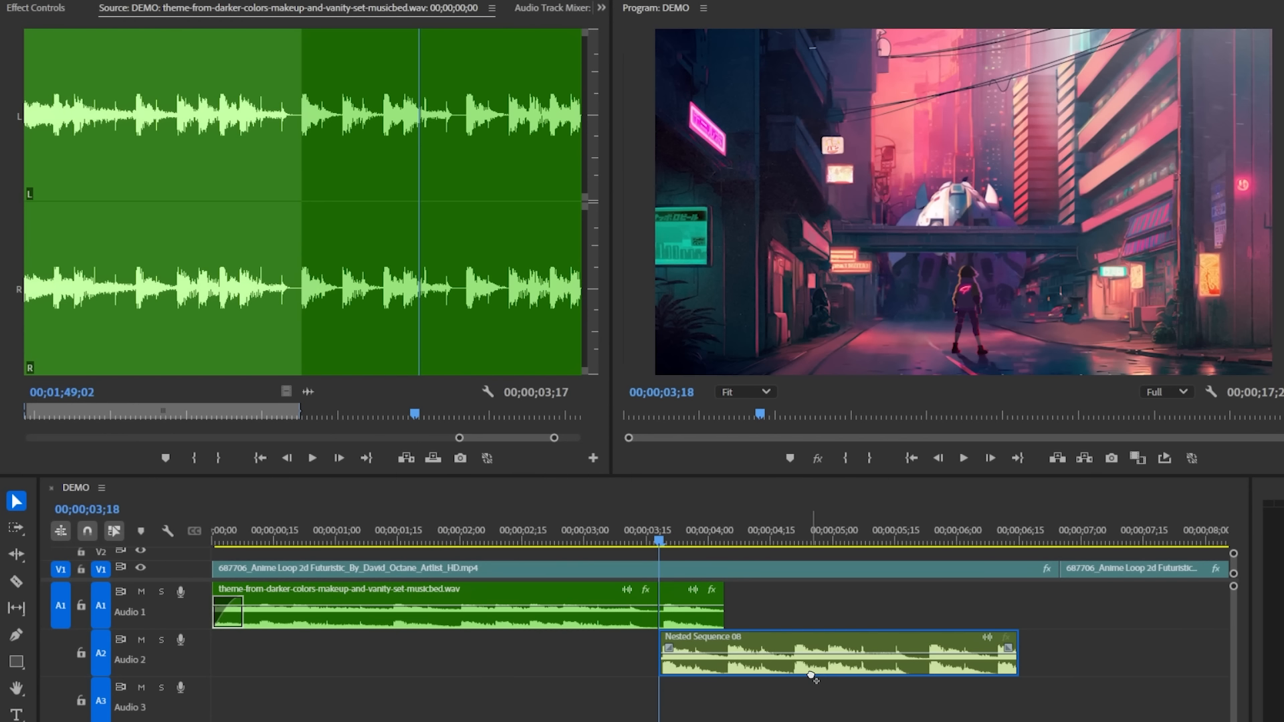
{"action": "left_click_drag", "start_coordinate": [816, 677], "coordinate": [815, 678]}
{"action": "left_click", "coordinate": [151, 236]}
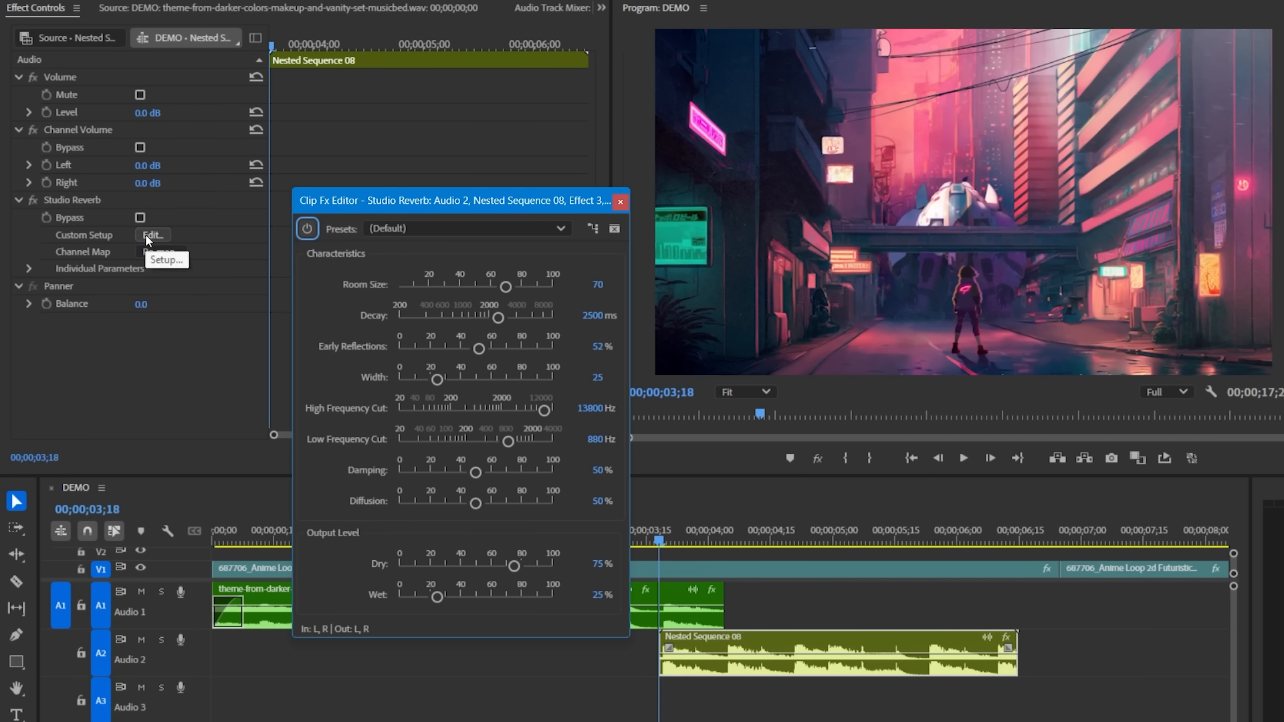
Step: Load the Great Hall reverb preset, set Dry to 0% and Wet to 100%, and lengthen the Decay slightly
{"action": "left_click", "coordinate": [387, 230]}
{"action": "left_click", "coordinate": [431, 335]}
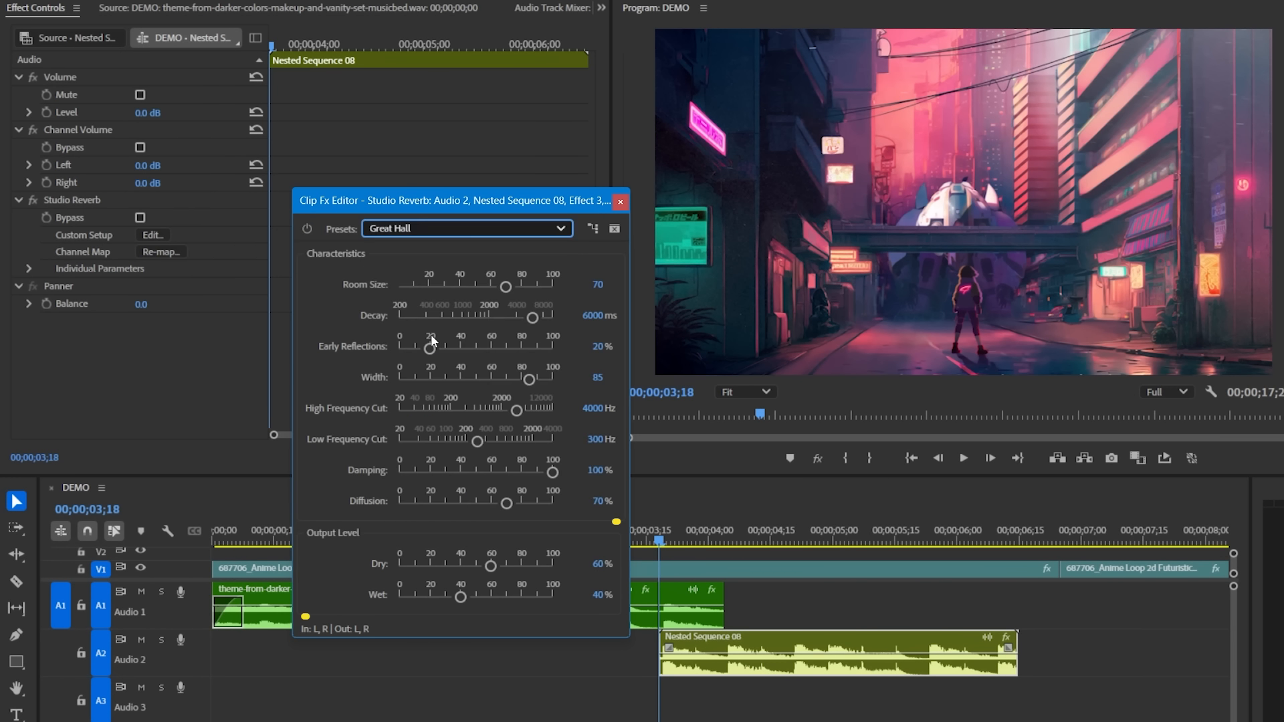
{"action": "left_click_drag", "start_coordinate": [503, 572], "coordinate": [399, 565]}
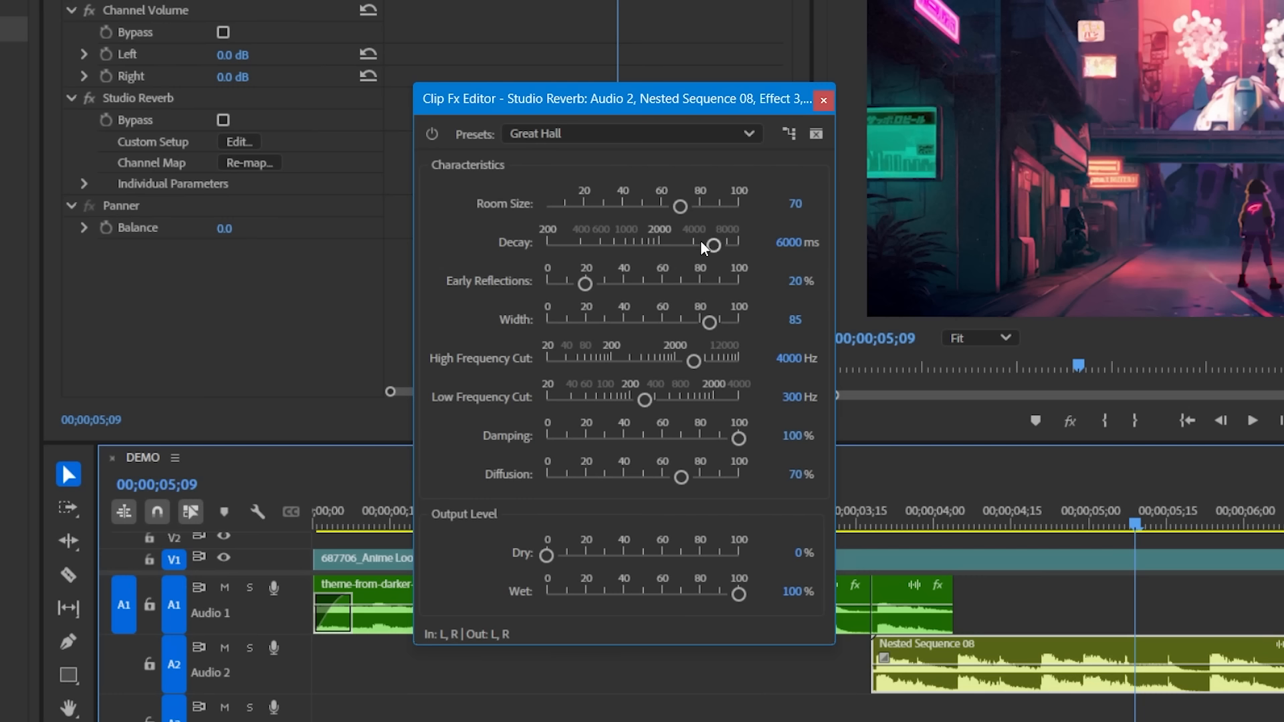
{"action": "left_click_drag", "start_coordinate": [718, 249], "coordinate": [728, 250]}
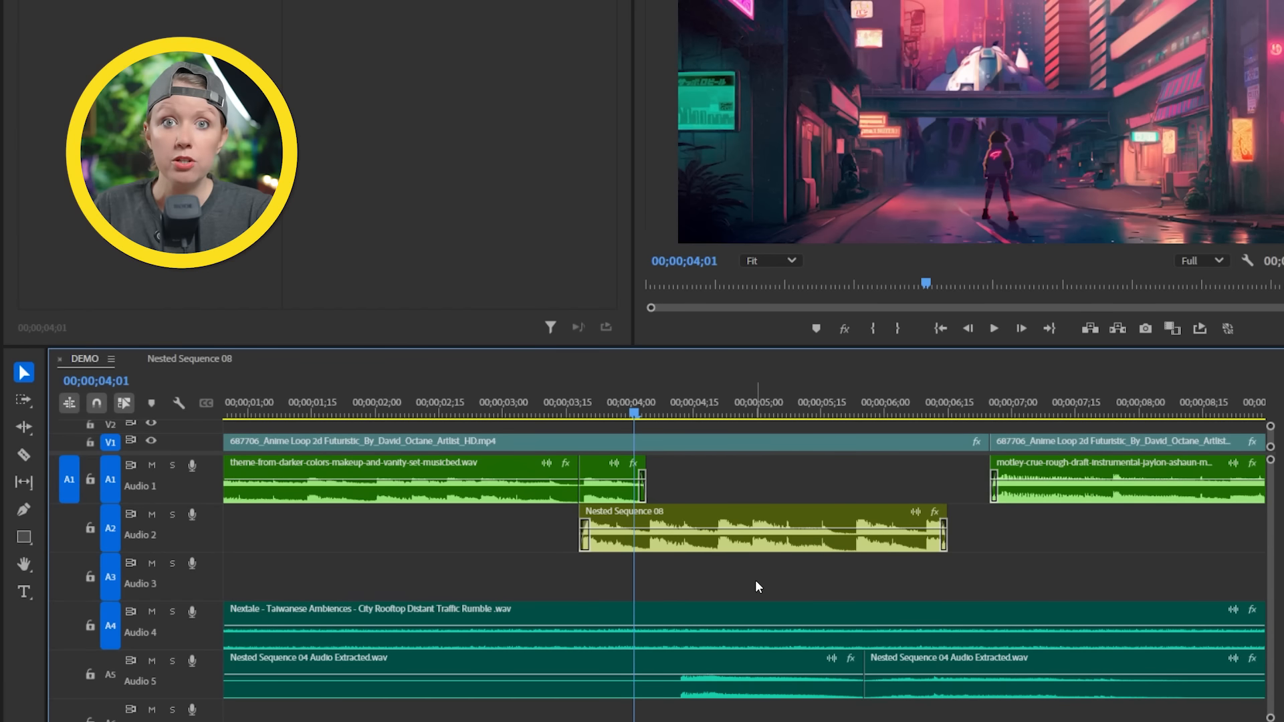
Step: Duplicate Nested Sequence 08 onto Audio 3 and render and replace the copy
{"action": "left_click_drag", "start_coordinate": [739, 535], "coordinate": [711, 595]}
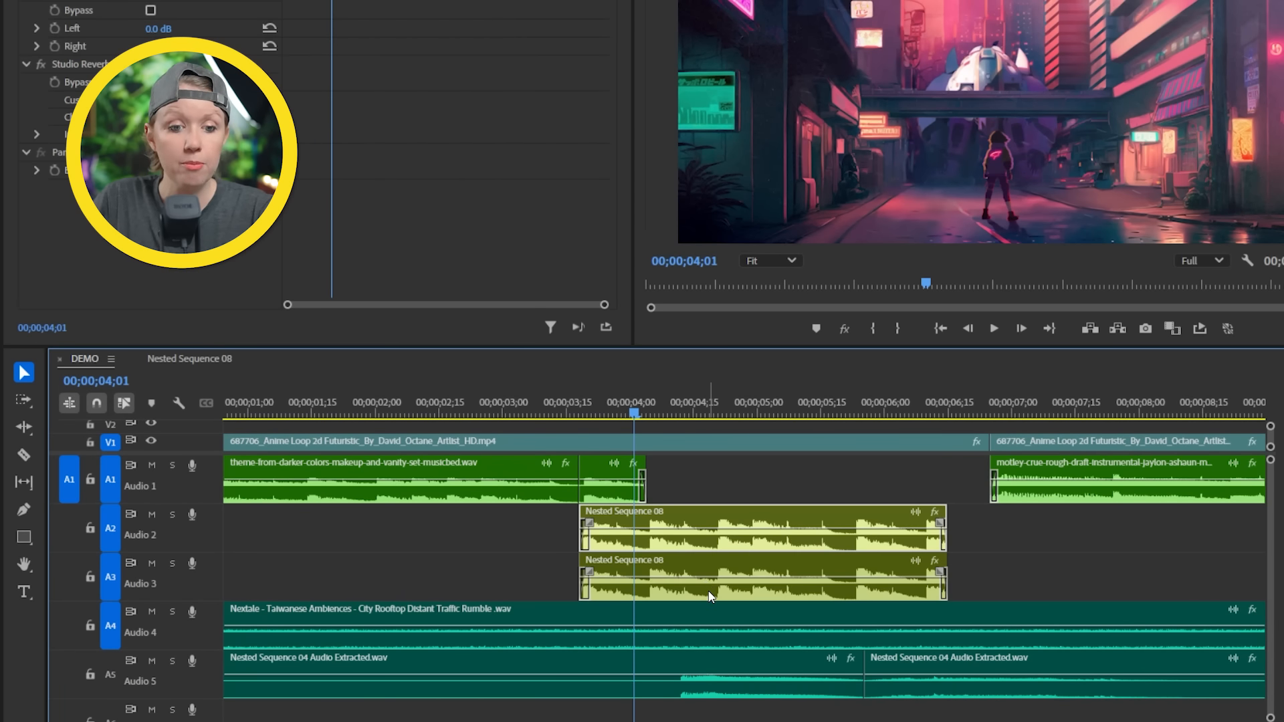
{"action": "right_click", "coordinate": [710, 595]}
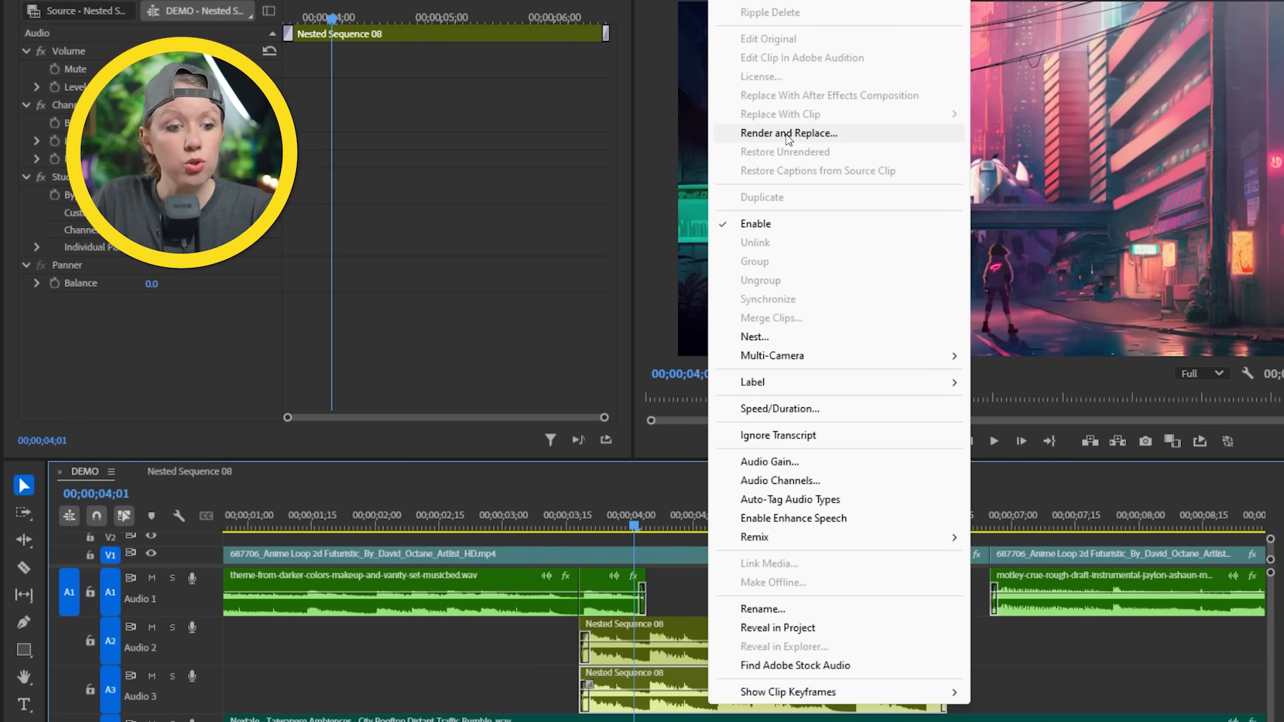
{"action": "left_click", "coordinate": [788, 134]}
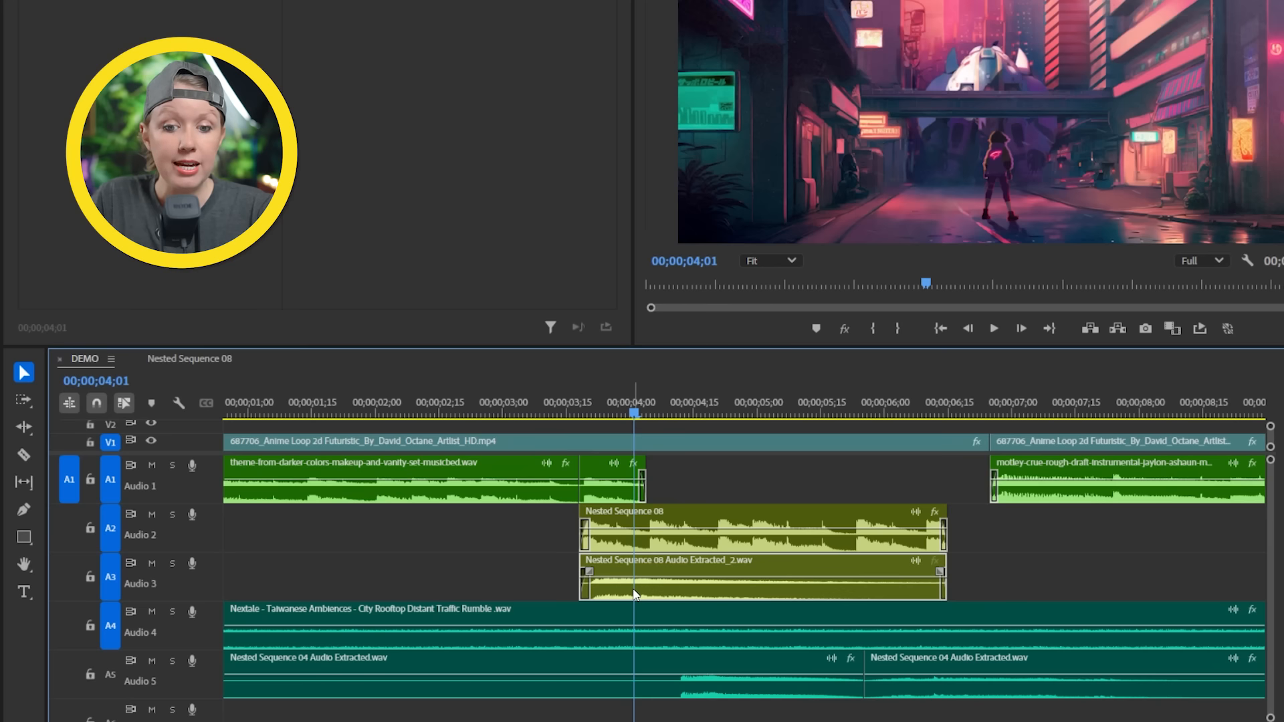
Step: Reverse the speed of the rendered clip on Audio 3 and shift it toward the start of the next song
{"action": "left_click", "coordinate": [532, 511]}
{"action": "key", "text": "ctrl+r"}
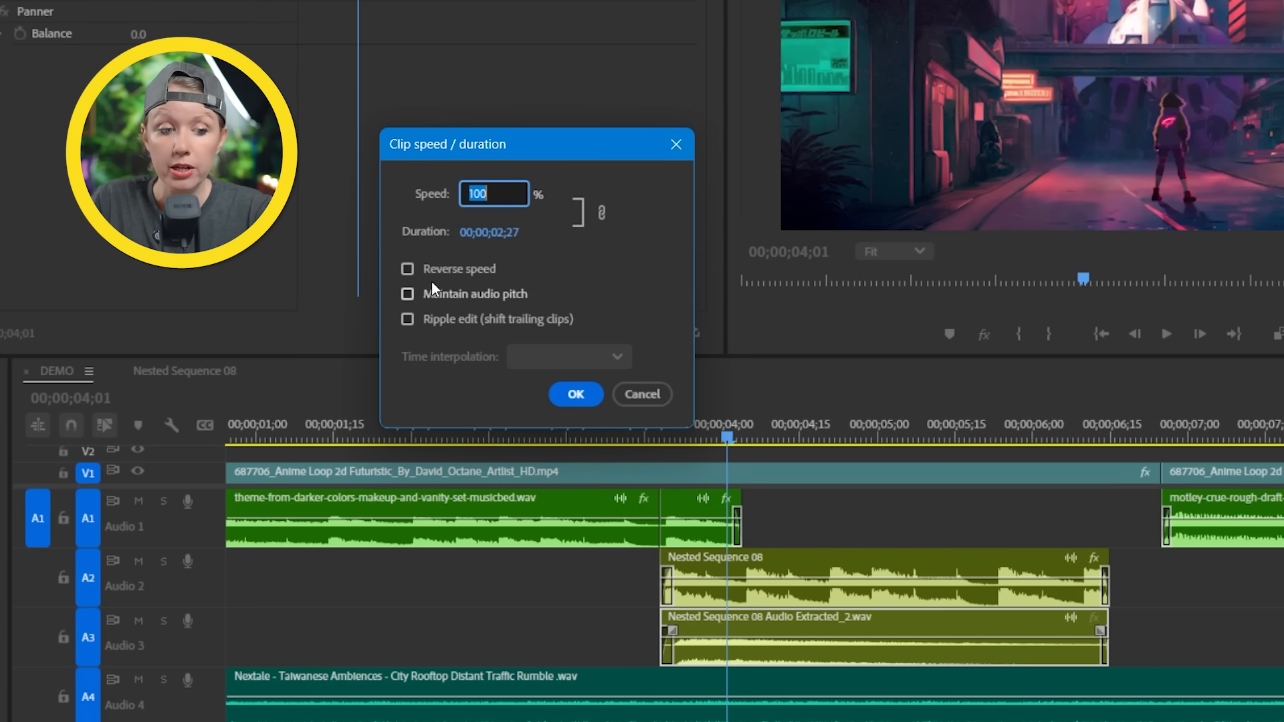
{"action": "left_click", "coordinate": [419, 267]}
{"action": "left_click", "coordinate": [575, 393]}
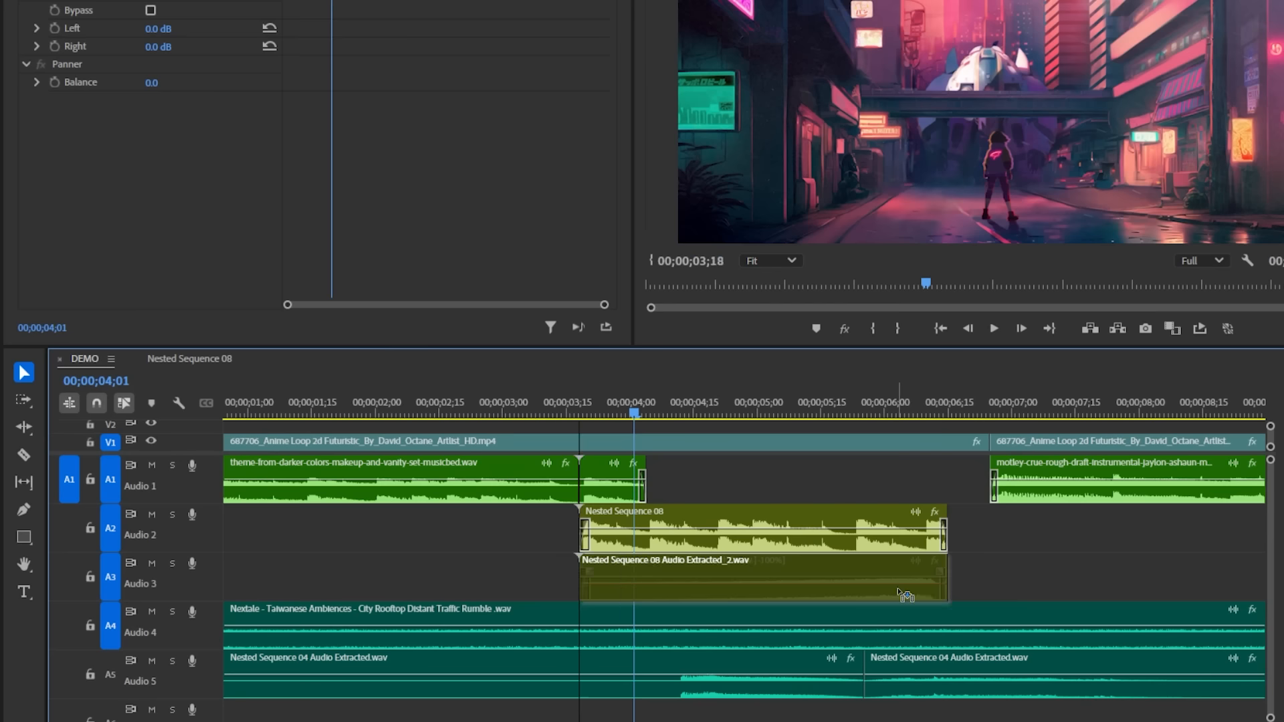
{"action": "left_click_drag", "start_coordinate": [961, 592], "coordinate": [995, 578]}
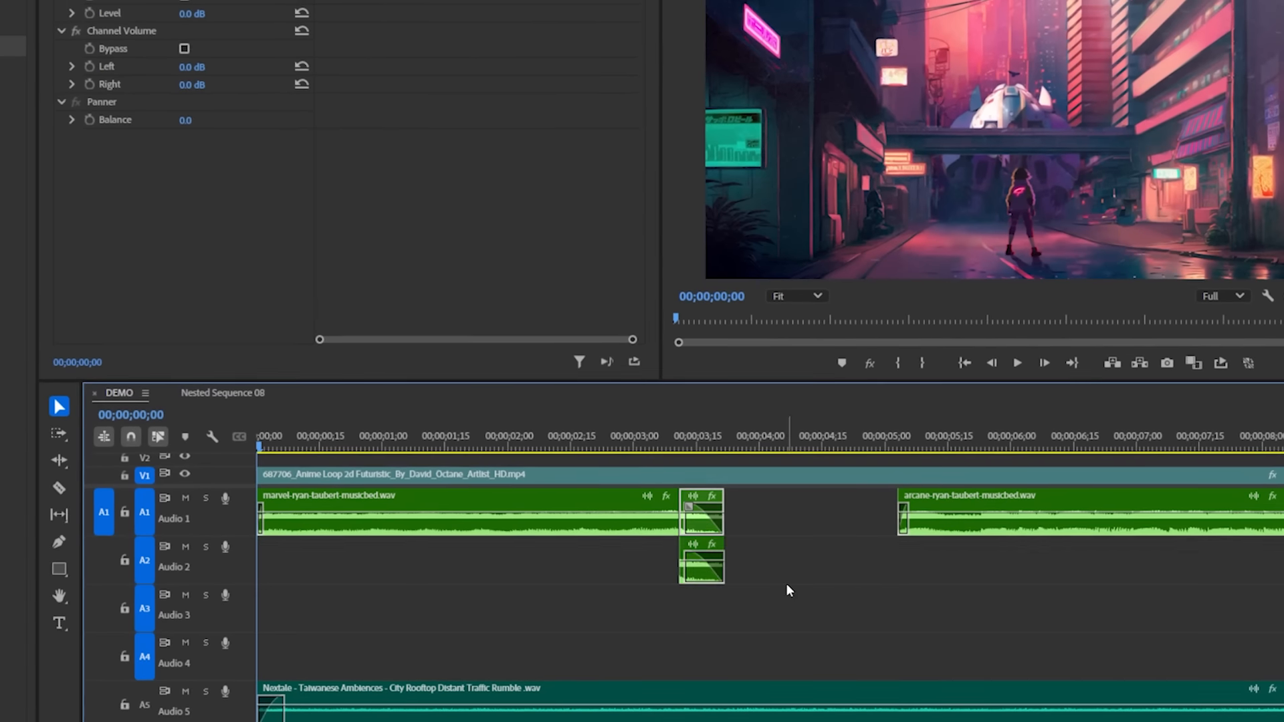
Step: Extend the marvel music copy on Audio 2, split it where the copy originally ended, and disable the extension
{"action": "left_click_drag", "start_coordinate": [724, 568], "coordinate": [961, 586]}
{"action": "key", "text": "c"}
{"action": "left_click", "coordinate": [727, 568]}
{"action": "key", "text": "v"}
{"action": "left_click", "coordinate": [745, 578]}
{"action": "key", "text": "shift+e"}
Step: Add the default audio transition at the Audio 2 cut, lengthen the disabled piece, and nest both pieces
{"action": "left_click", "coordinate": [728, 568]}
{"action": "key", "text": "ctrl+shift+d"}
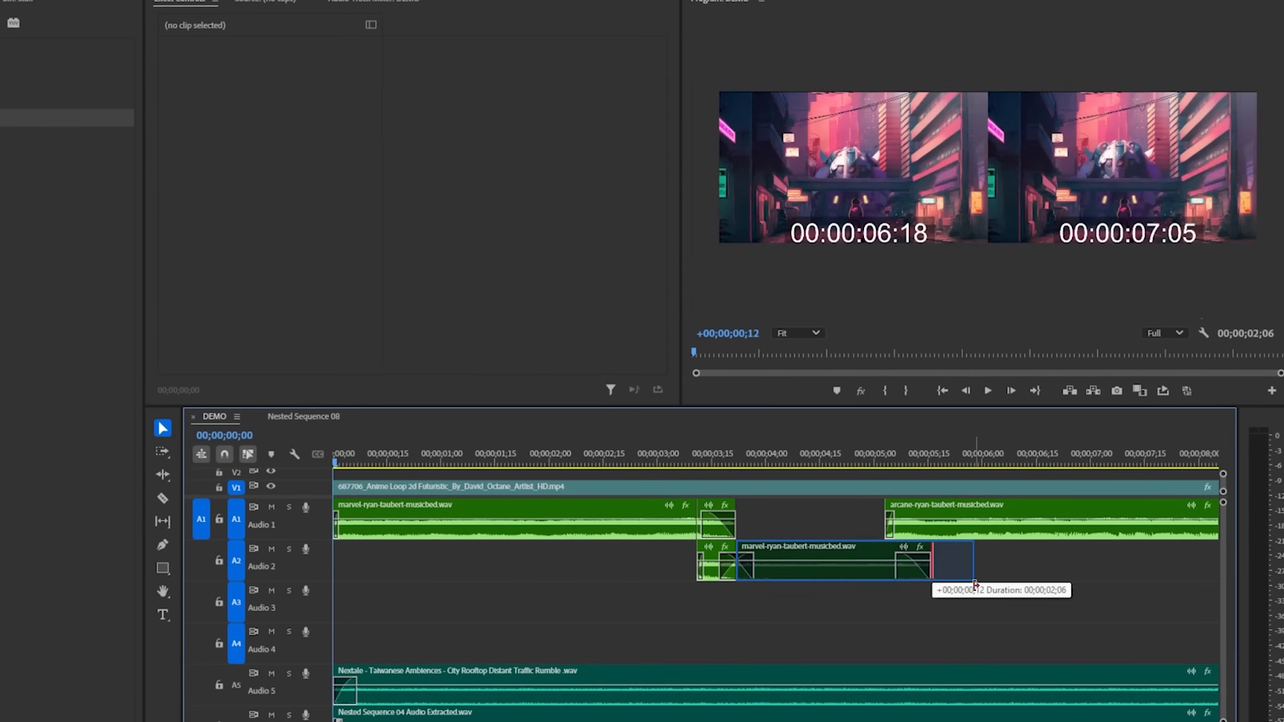
{"action": "left_click_drag", "start_coordinate": [980, 605], "coordinate": [726, 568]}
{"action": "right_click", "coordinate": [791, 573]}
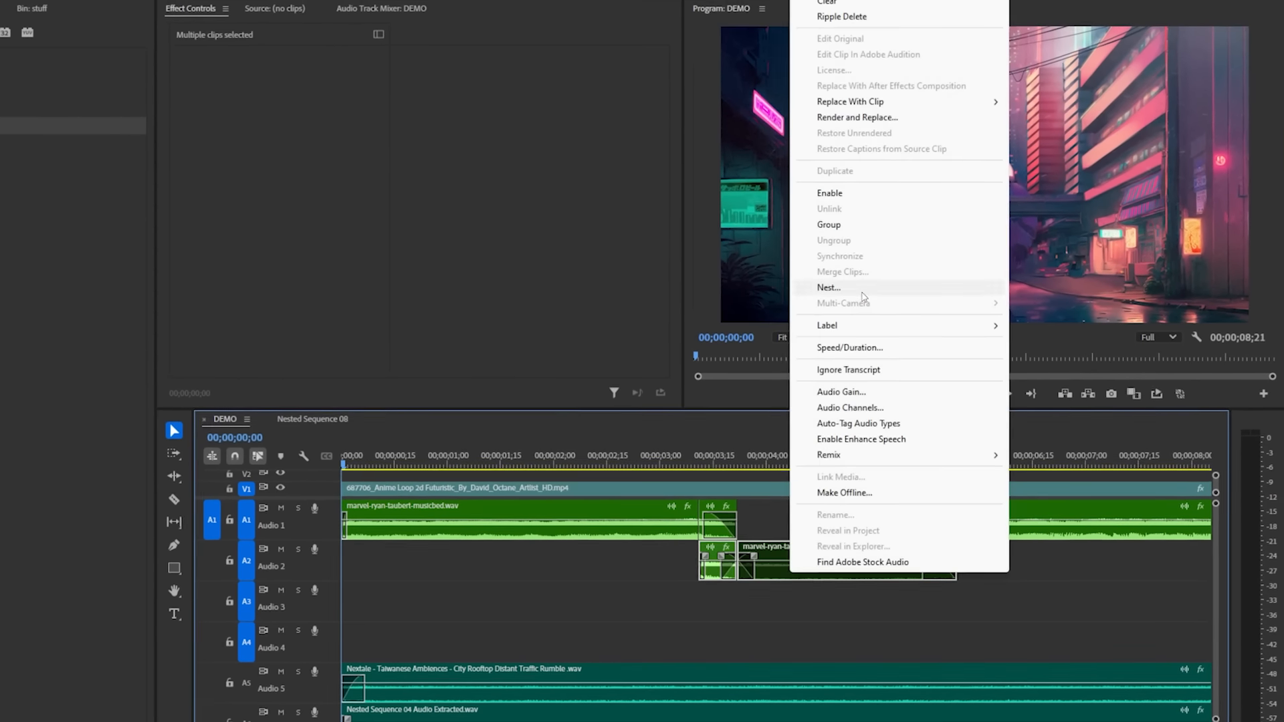
{"action": "left_click", "coordinate": [861, 289]}
{"action": "key", "text": "Return"}
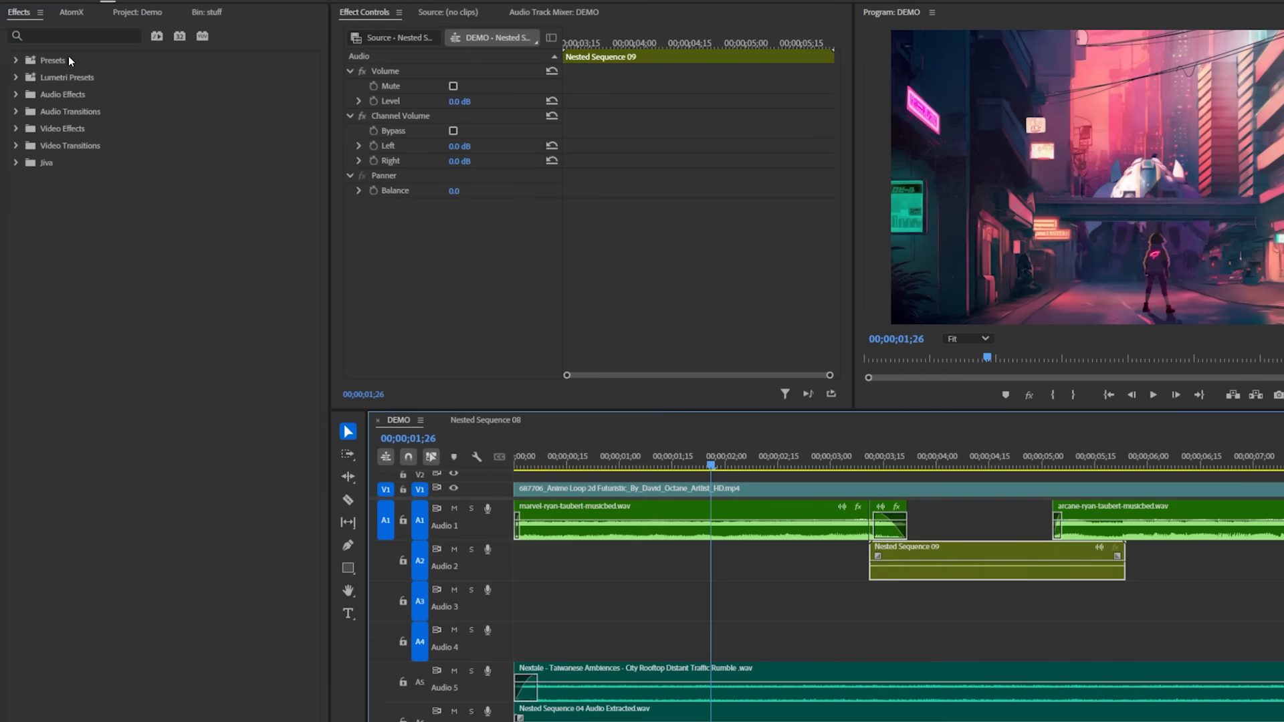
Step: Apply the Analog Delay effect to Nested Sequence 09 and set Dry Out to 0% and Wet Out to 100%
{"action": "type", "text": "delay"}
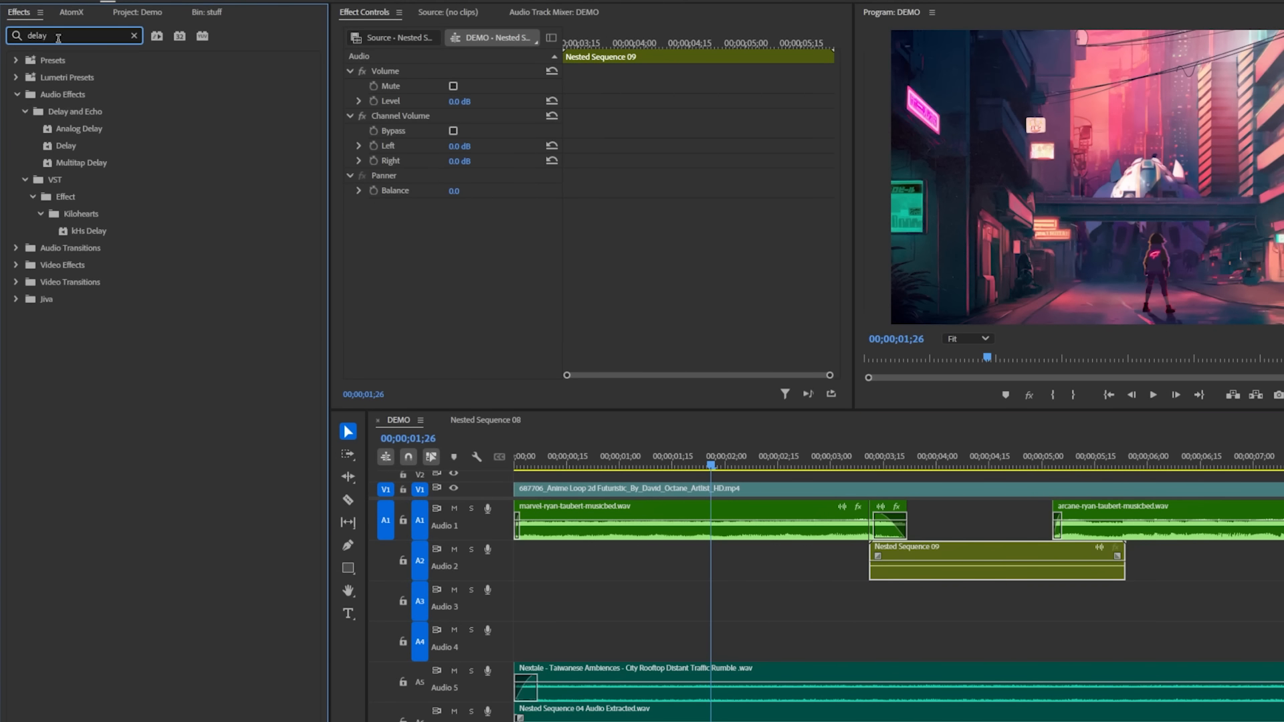
{"action": "left_click", "coordinate": [84, 132]}
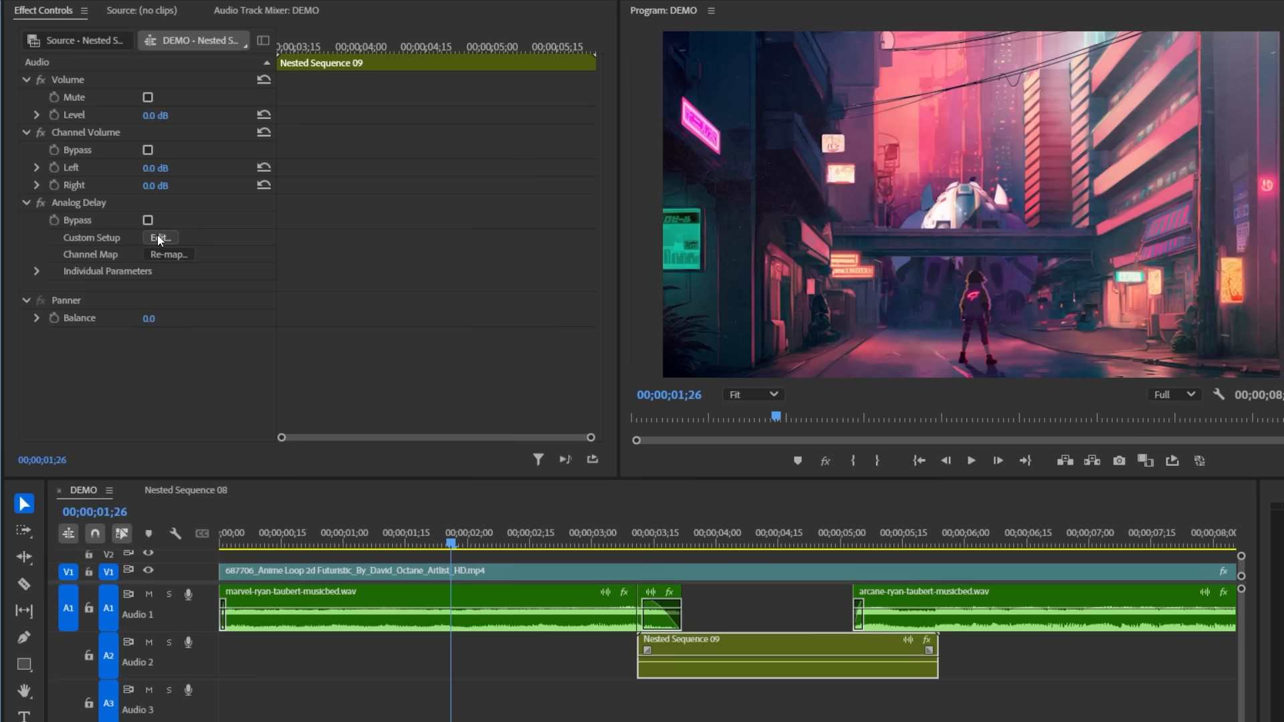
{"action": "left_click", "coordinate": [159, 238]}
{"action": "left_click_drag", "start_coordinate": [510, 360], "coordinate": [327, 378]}
{"action": "left_click_drag", "start_coordinate": [428, 401], "coordinate": [614, 416]}
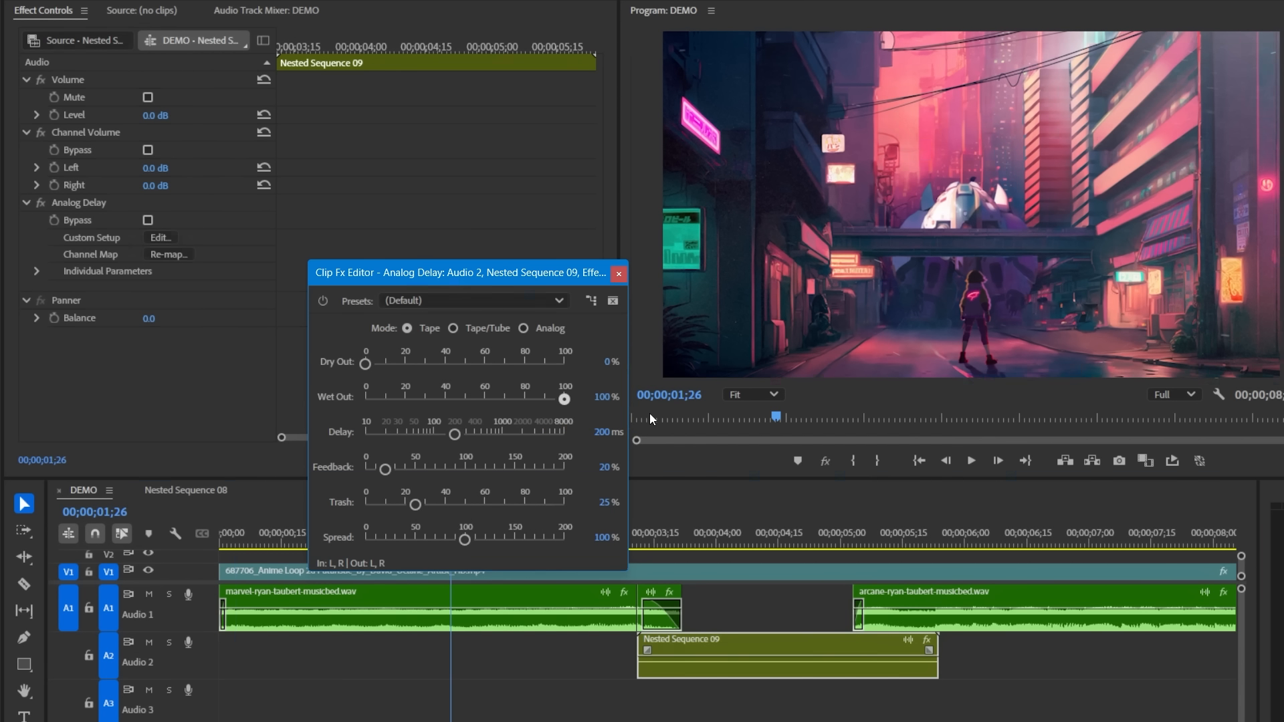
Step: Raise the Analog Delay's Feedback to 77% and adjust its Delay time to 351 ms while previewing the echo
{"action": "left_click", "coordinate": [484, 525]}
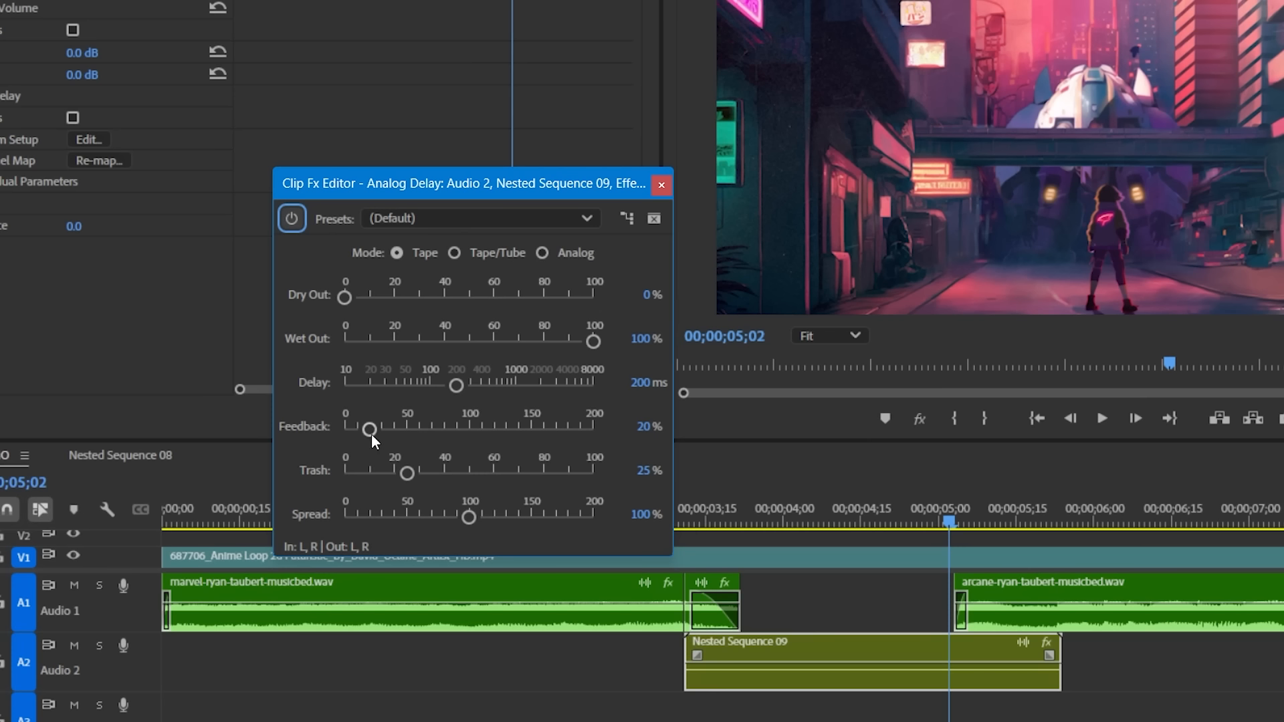
{"action": "left_click_drag", "start_coordinate": [456, 432], "coordinate": [440, 431]}
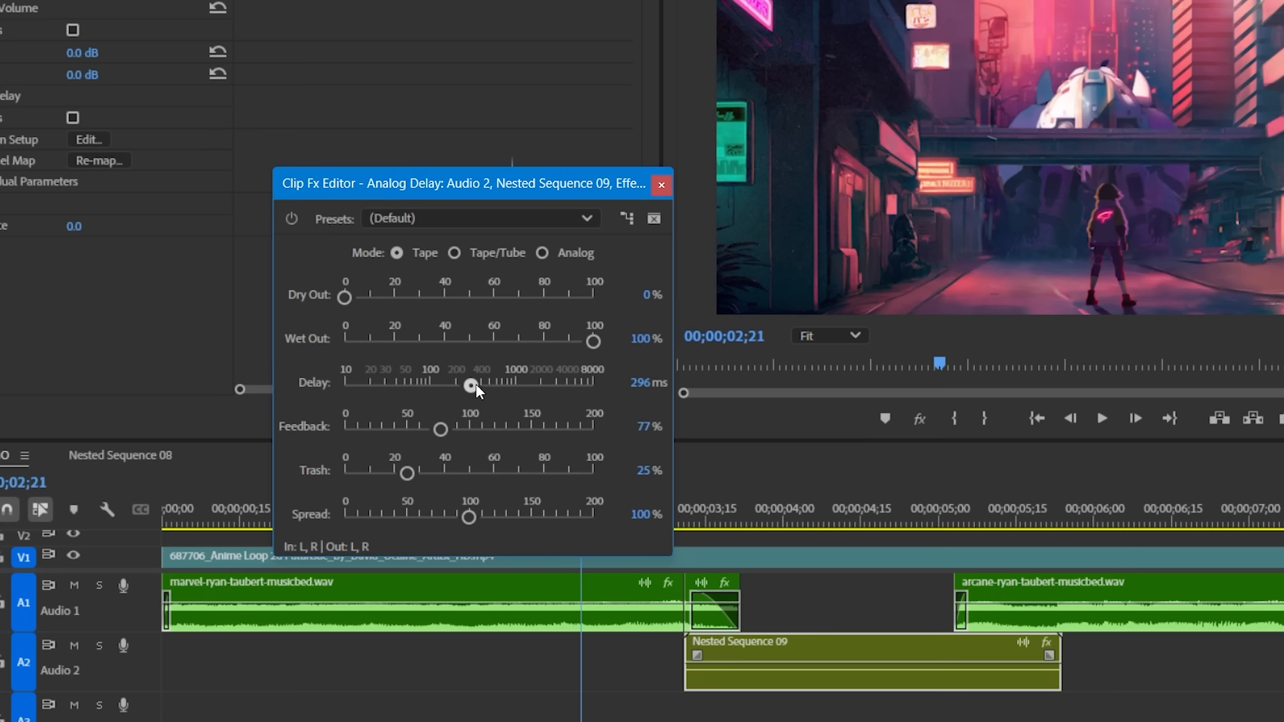
{"action": "left_click_drag", "start_coordinate": [476, 385], "coordinate": [476, 385]}
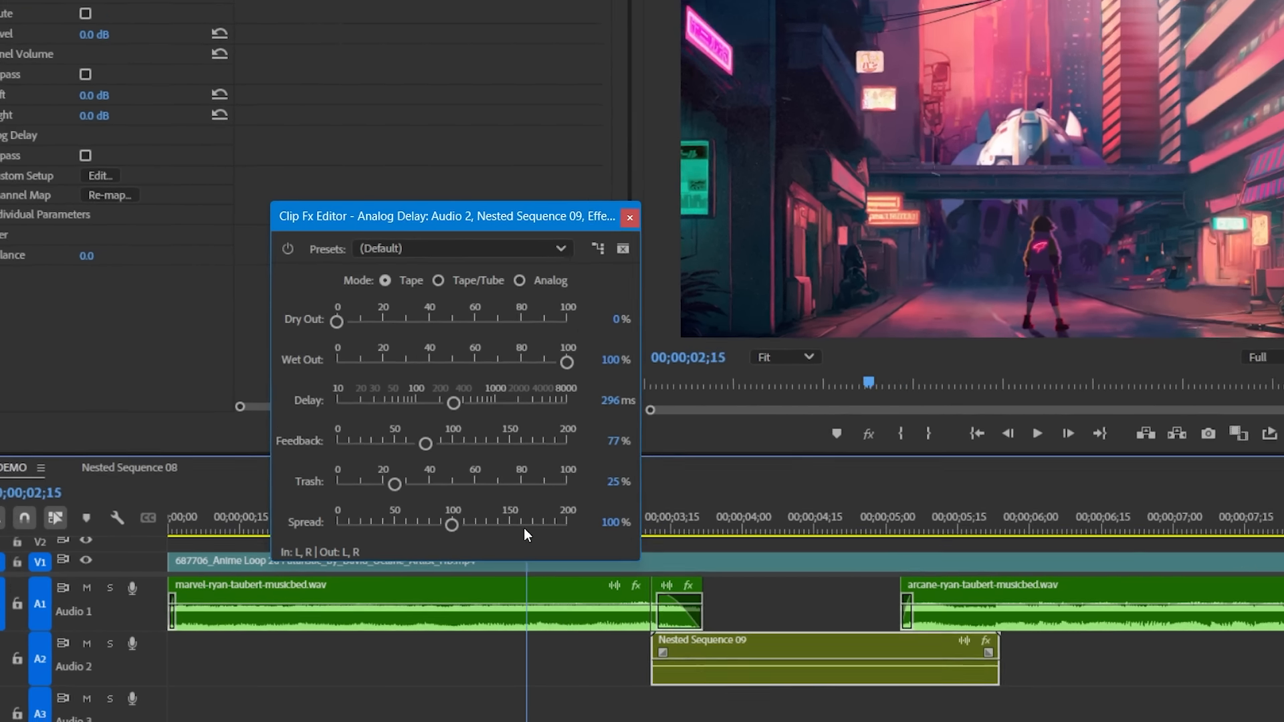
{"action": "key", "text": "space"}
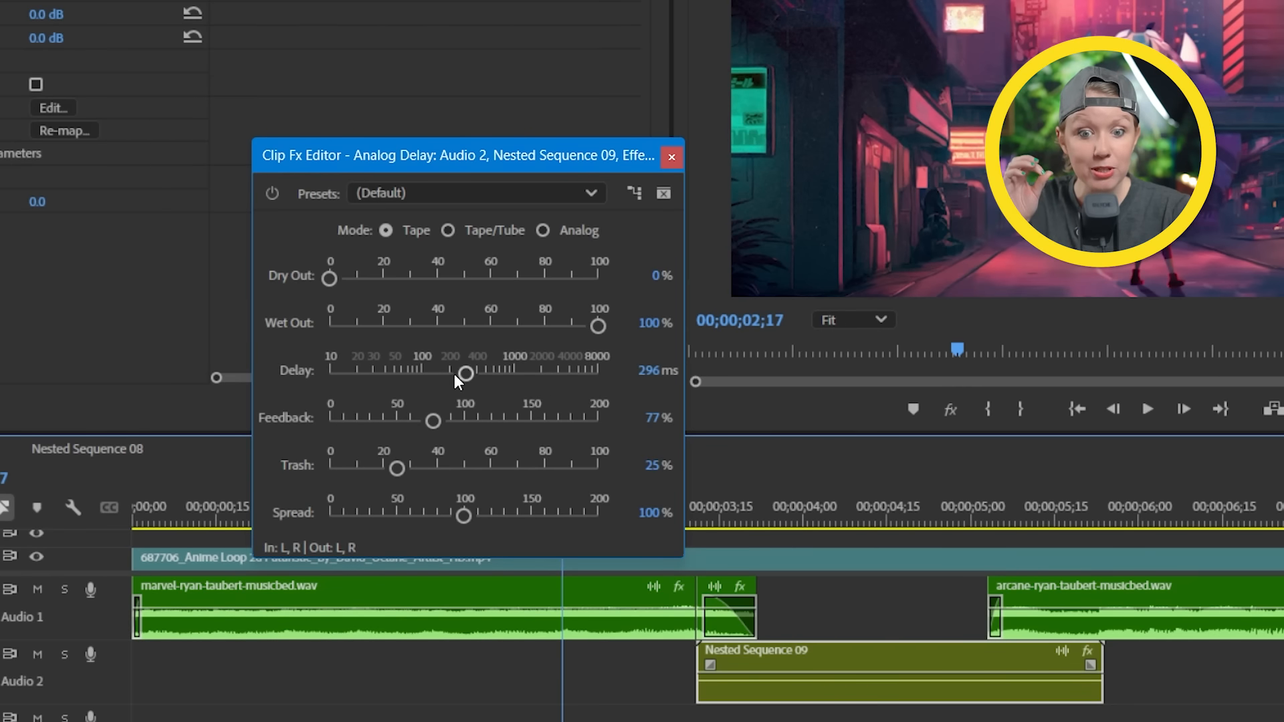
{"action": "mouse_move", "coordinate": [455, 376]}
{"action": "left_mouse_down"}
{"action": "mouse_move", "coordinate": [508, 372]}
{"action": "mouse_move", "coordinate": [438, 376]}
{"action": "left_mouse_up"}
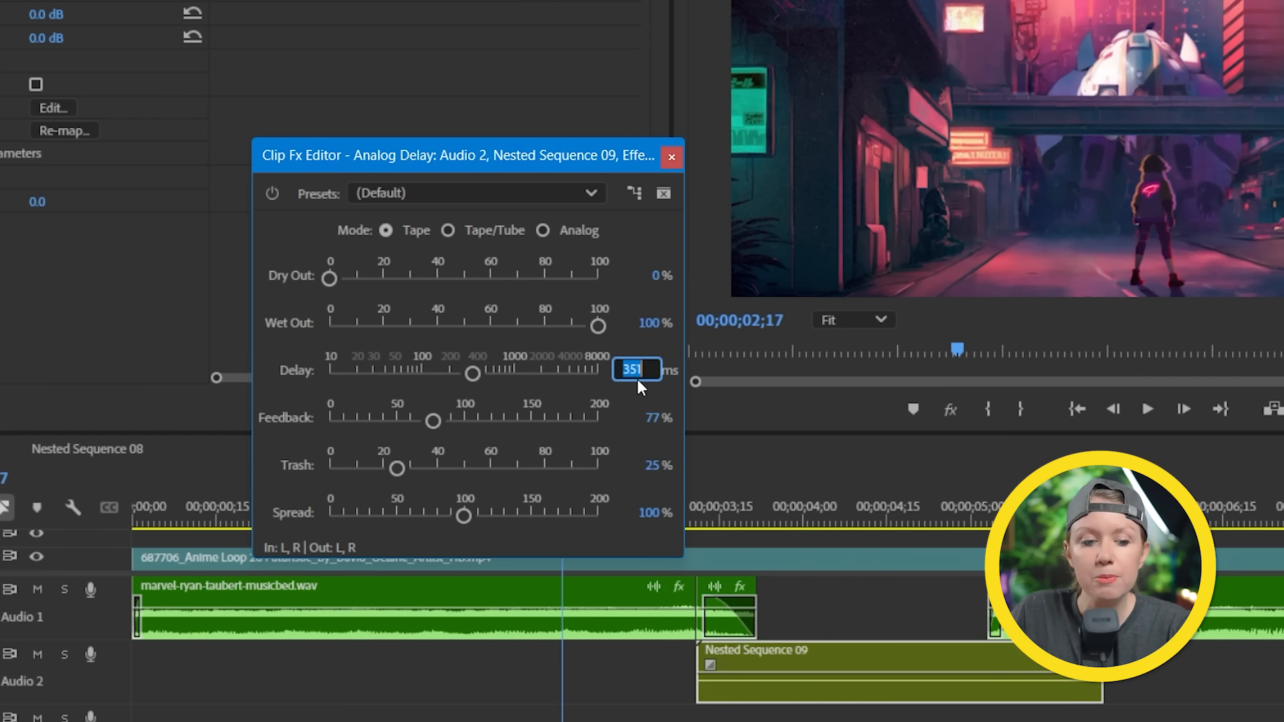
{"action": "key", "text": "Return"}
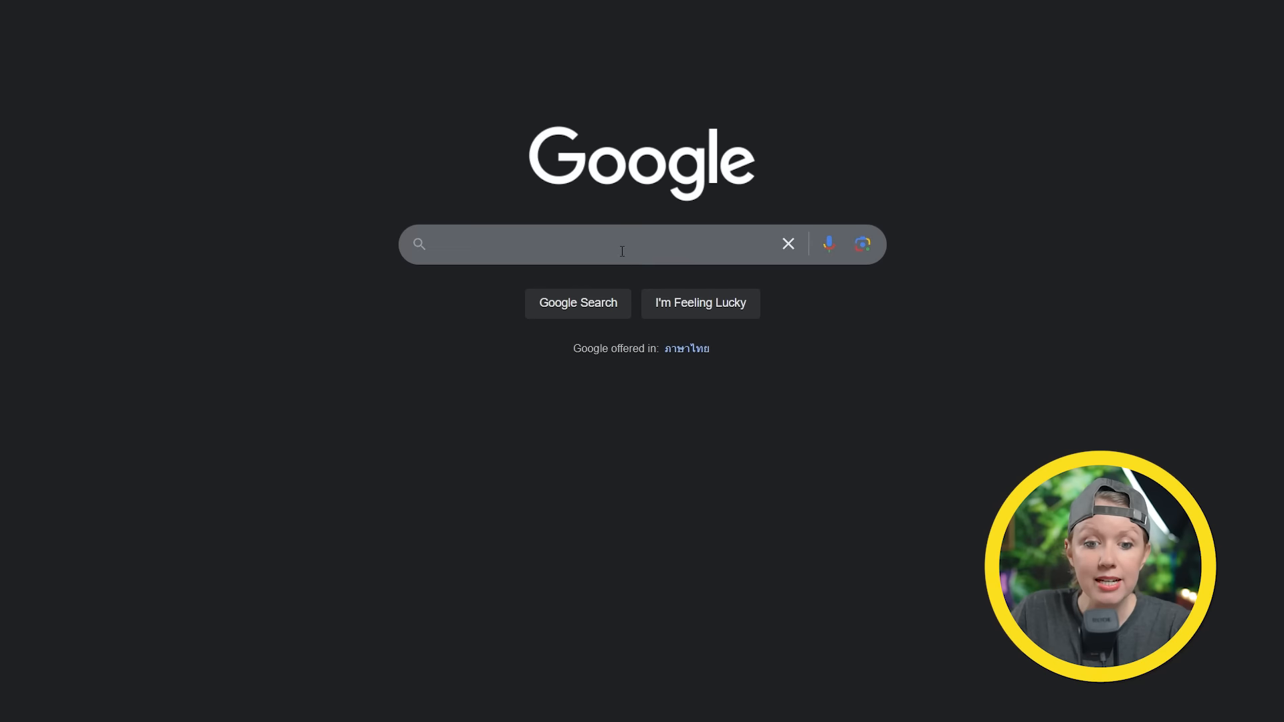
Step: Switch to Google, search for "bpm to ms", and convert 100 BPM to milliseconds with Tuneform's calculator
{"action": "left_click", "coordinate": [610, 241]}
{"action": "type", "text": "bpm to ms"}
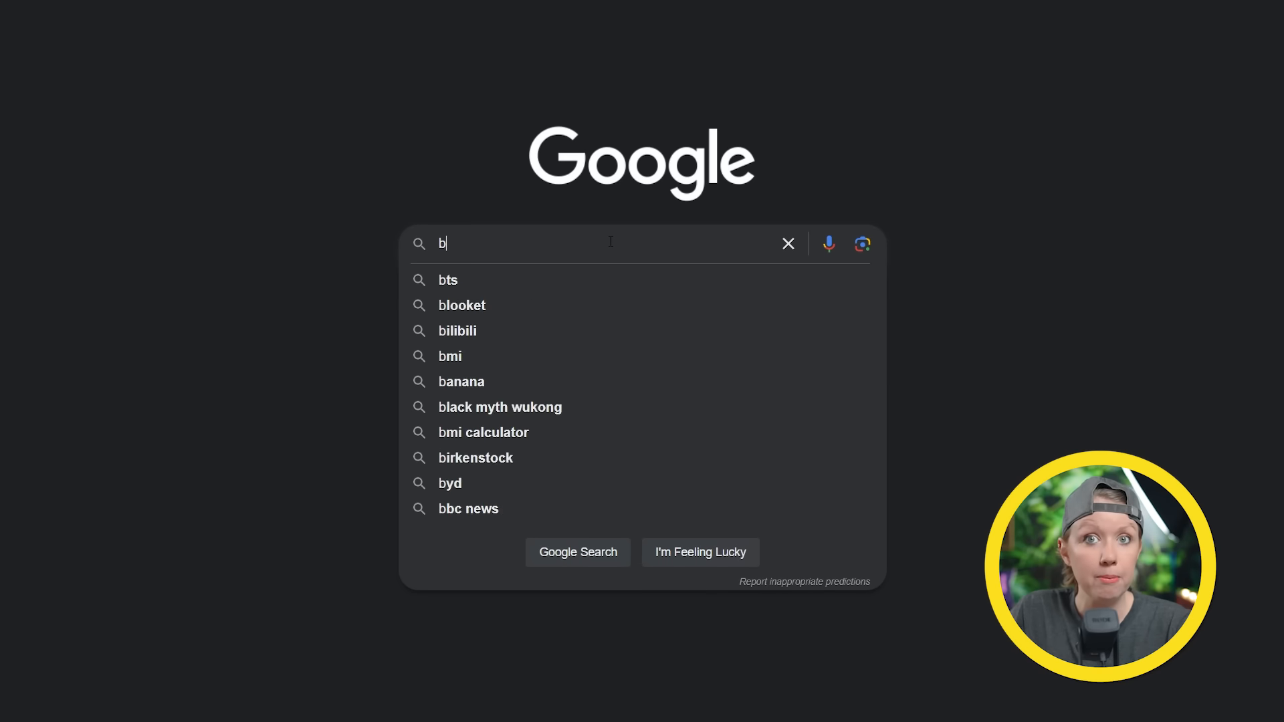
{"action": "key", "text": "Return"}
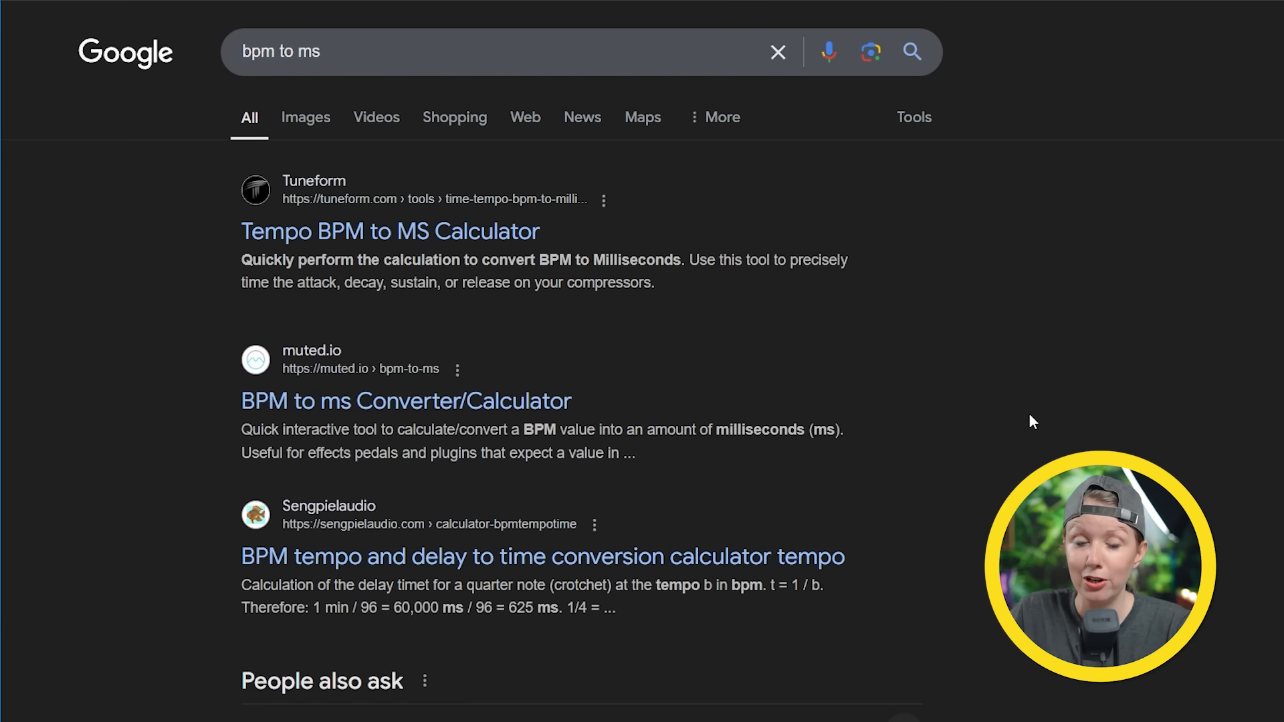
{"action": "left_click", "coordinate": [461, 234]}
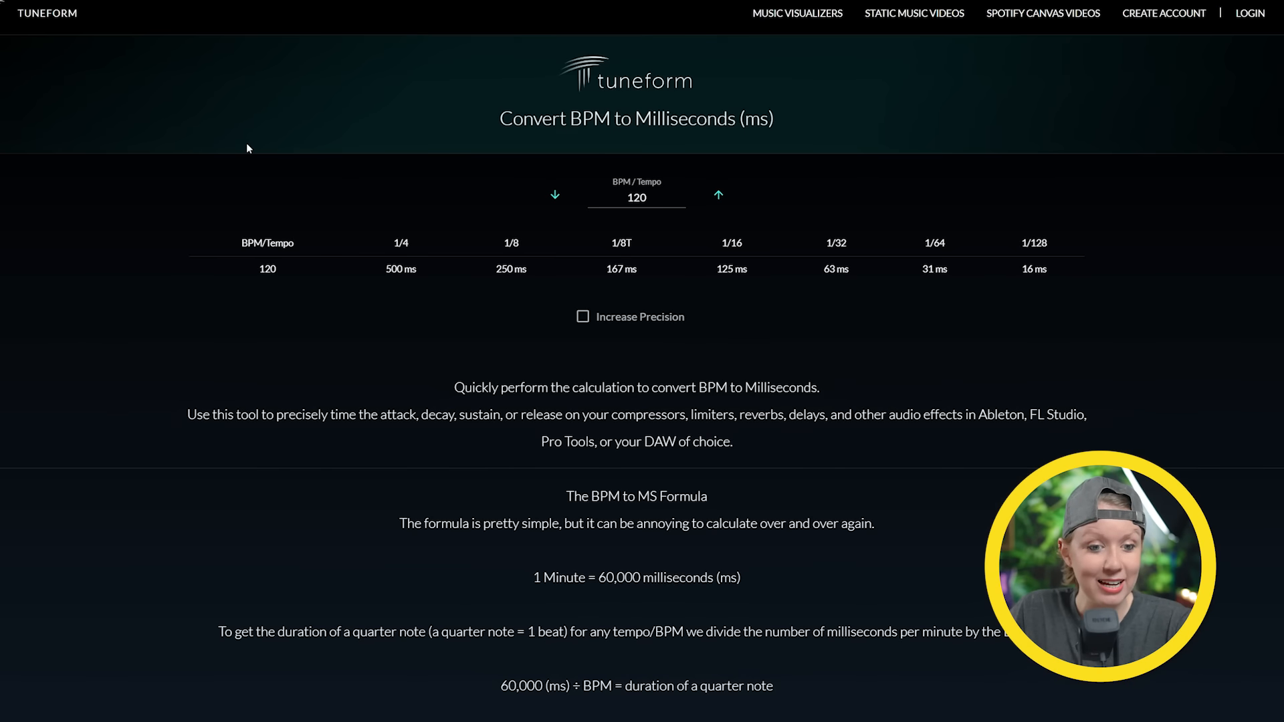
{"action": "double_click", "coordinate": [636, 198]}
{"action": "type", "text": "100"}
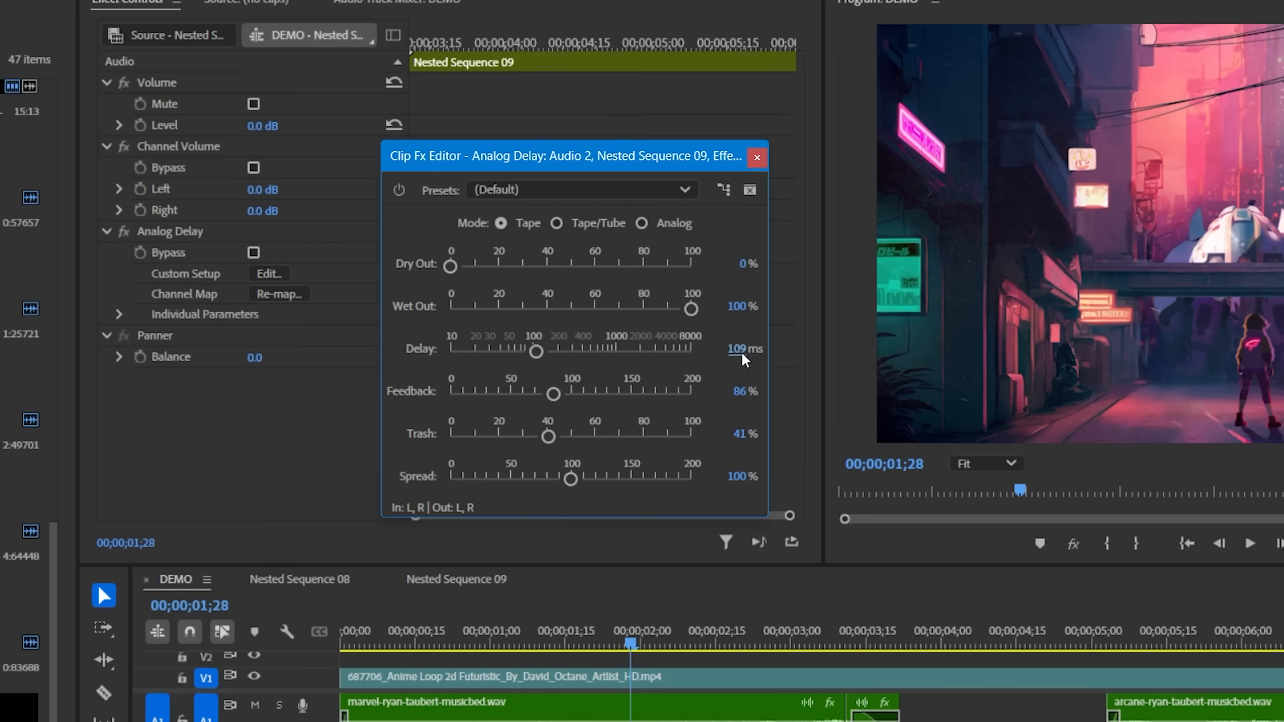
Step: Set the Analog Delay's Delay time to 300 ms and play back the transition
{"action": "left_click", "coordinate": [741, 352]}
{"action": "type", "text": "300"}
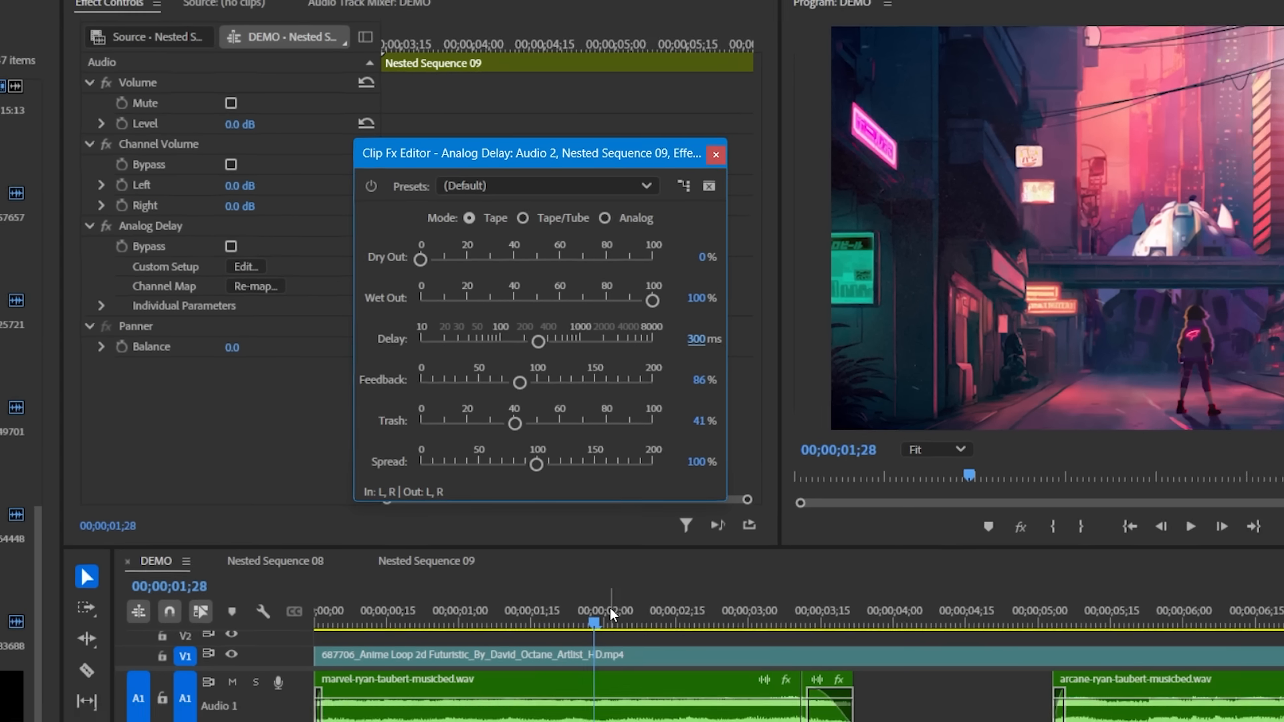
{"action": "left_click", "coordinate": [574, 635]}
{"action": "key", "text": "space"}
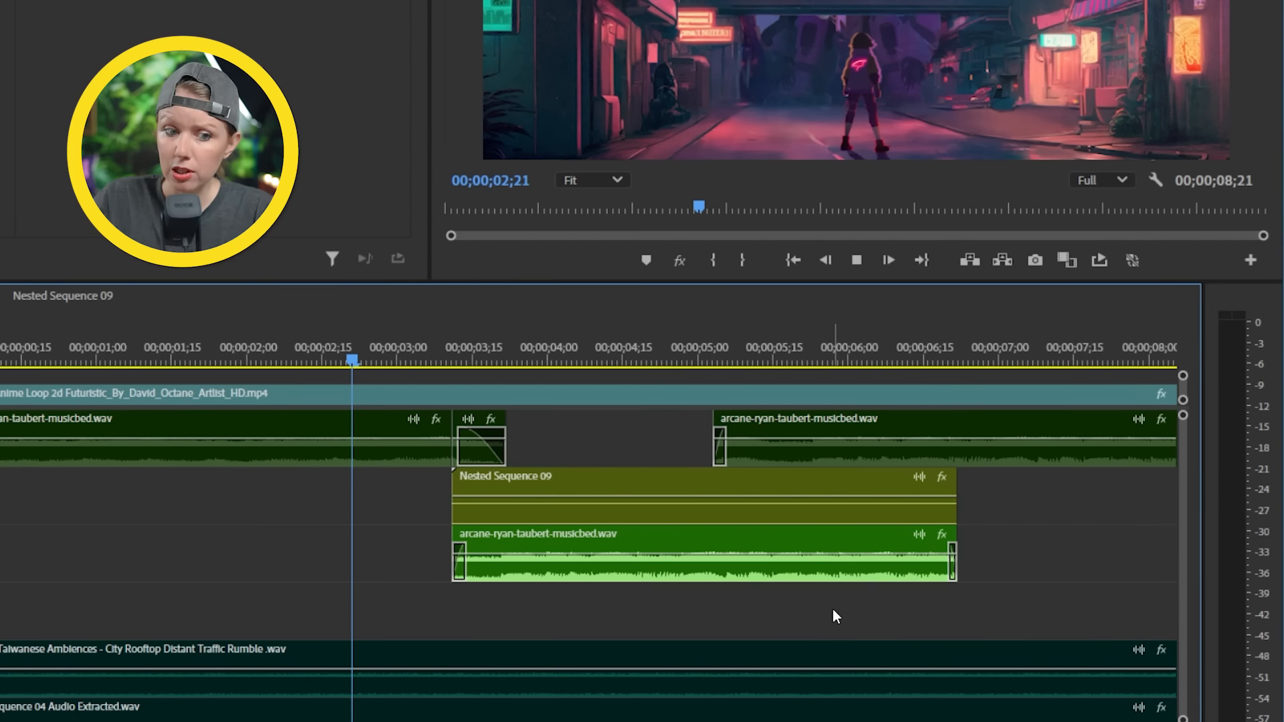
{"action": "key", "text": "space"}
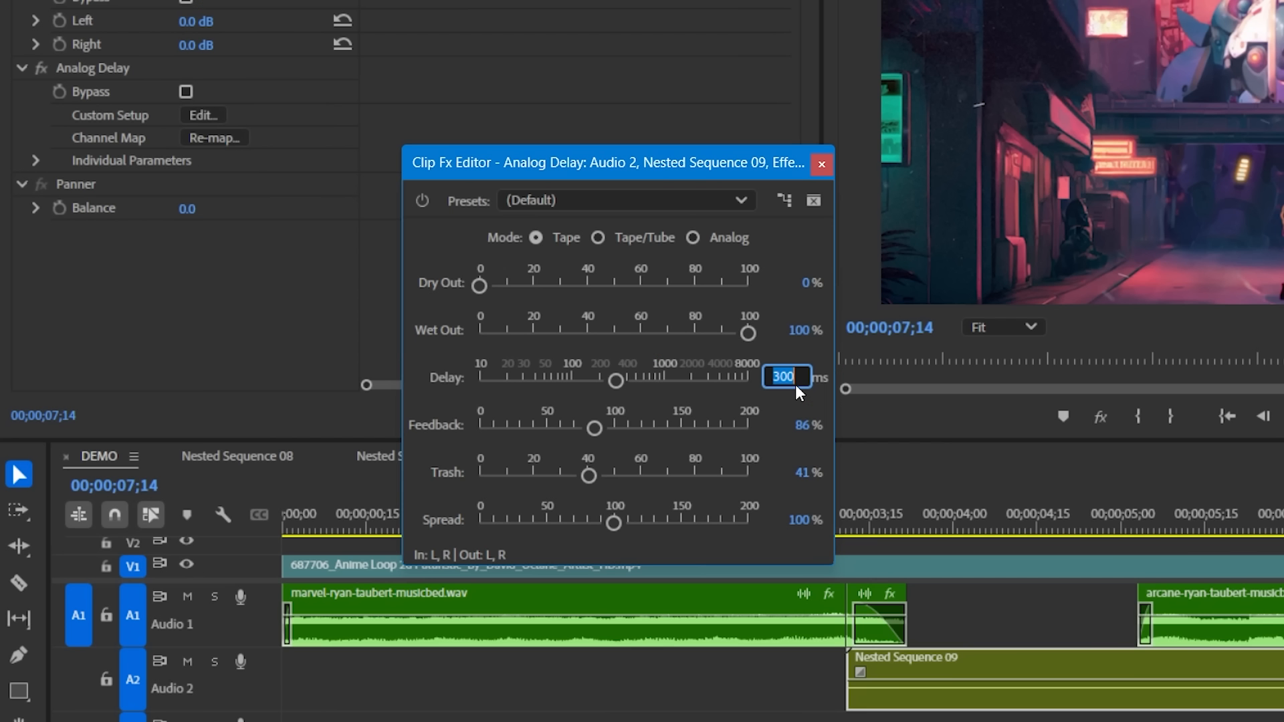
Step: Set the Analog Delay's Delay time to 150 ms and render and replace Nested Sequence 09
{"action": "type", "text": "150"}
{"action": "key", "text": "Return"}
{"action": "right_click", "coordinate": [649, 660]}
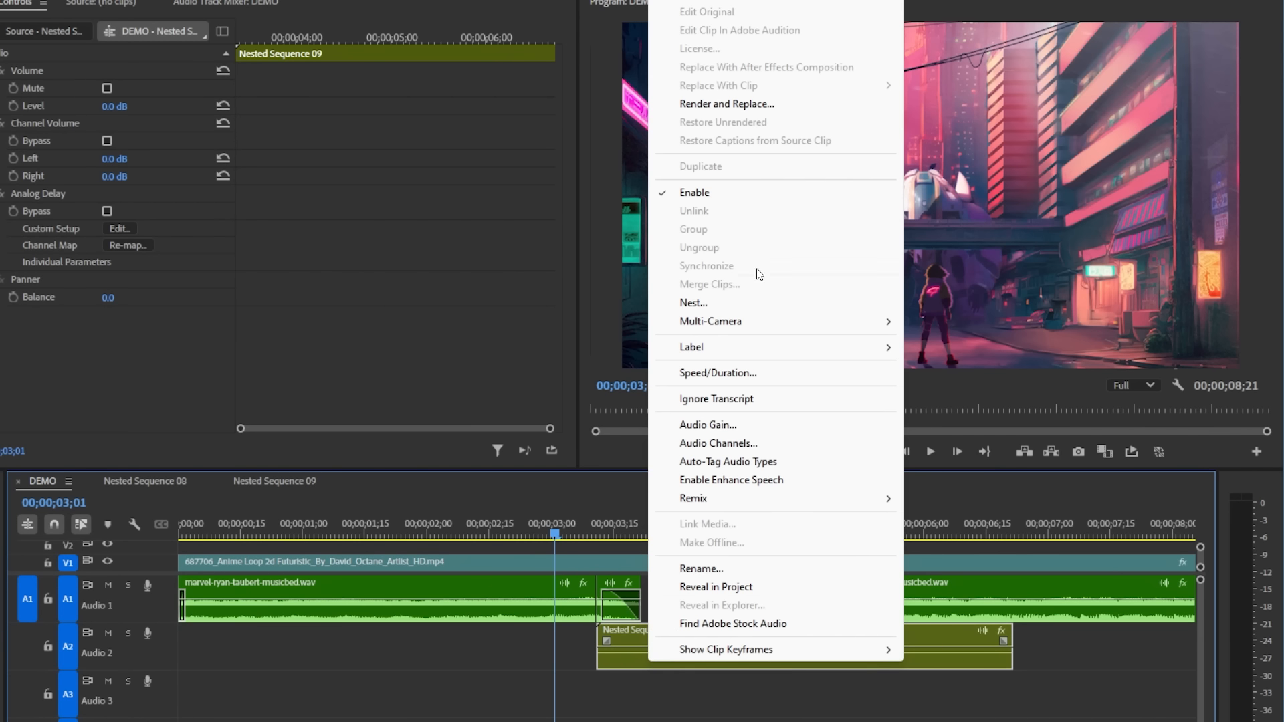
{"action": "left_click", "coordinate": [751, 105]}
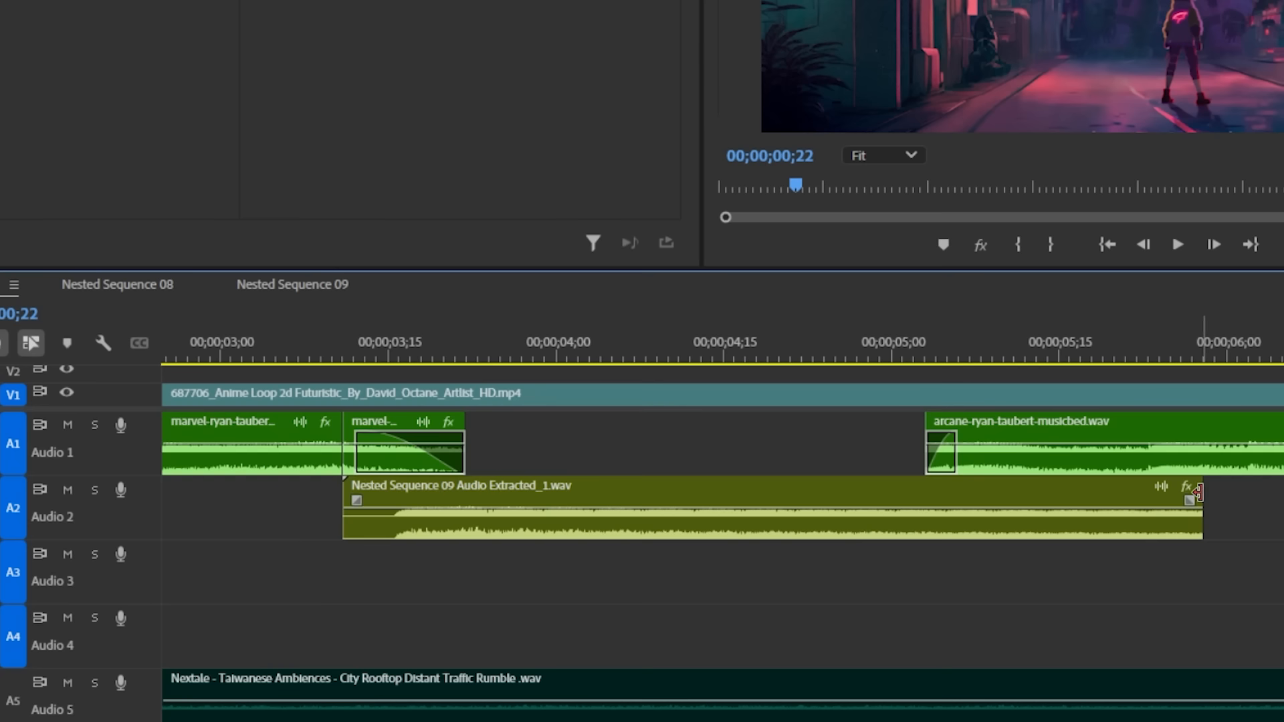
Step: Trim the end of the extracted Nested Sequence 09 audio to where the arcane song's fade-in ends, and add volume keyframes near that end
{"action": "left_click_drag", "start_coordinate": [1199, 493], "coordinate": [959, 517]}
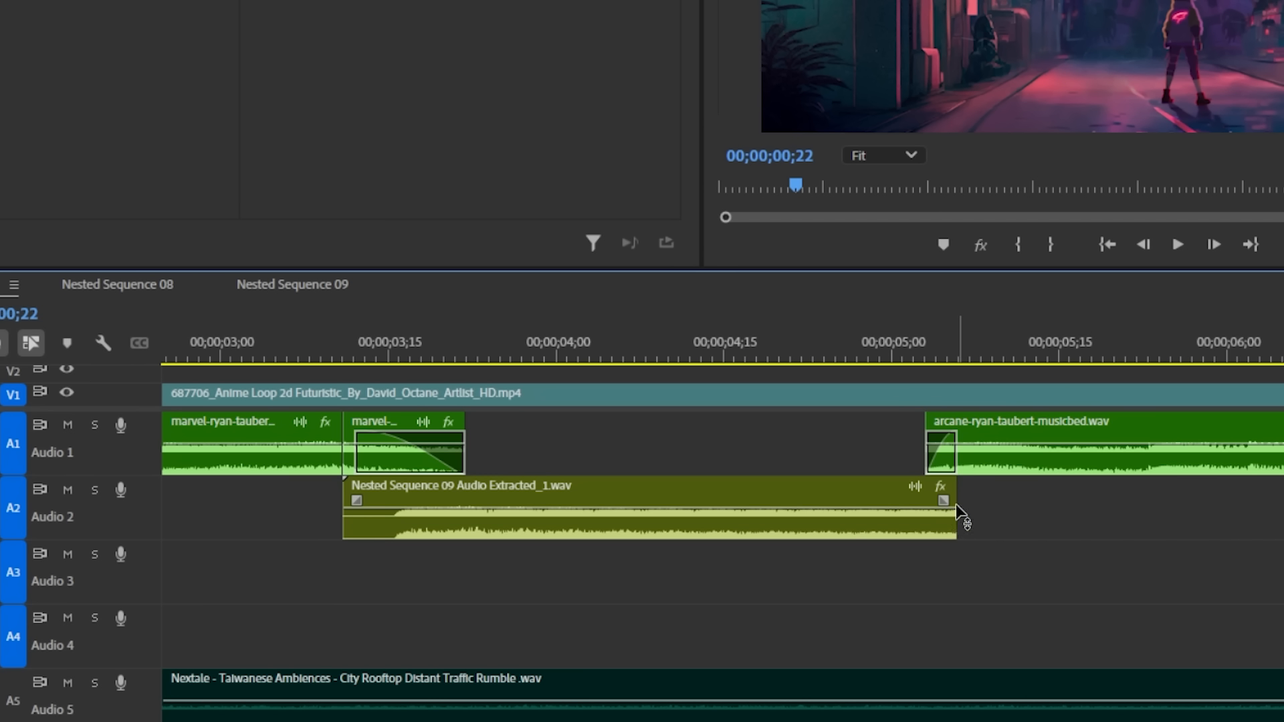
{"action": "left_click", "coordinate": [948, 509], "text": "ctrl"}
{"action": "double_click", "coordinate": [919, 510]}
{"action": "left_click", "coordinate": [916, 509], "text": "ctrl"}
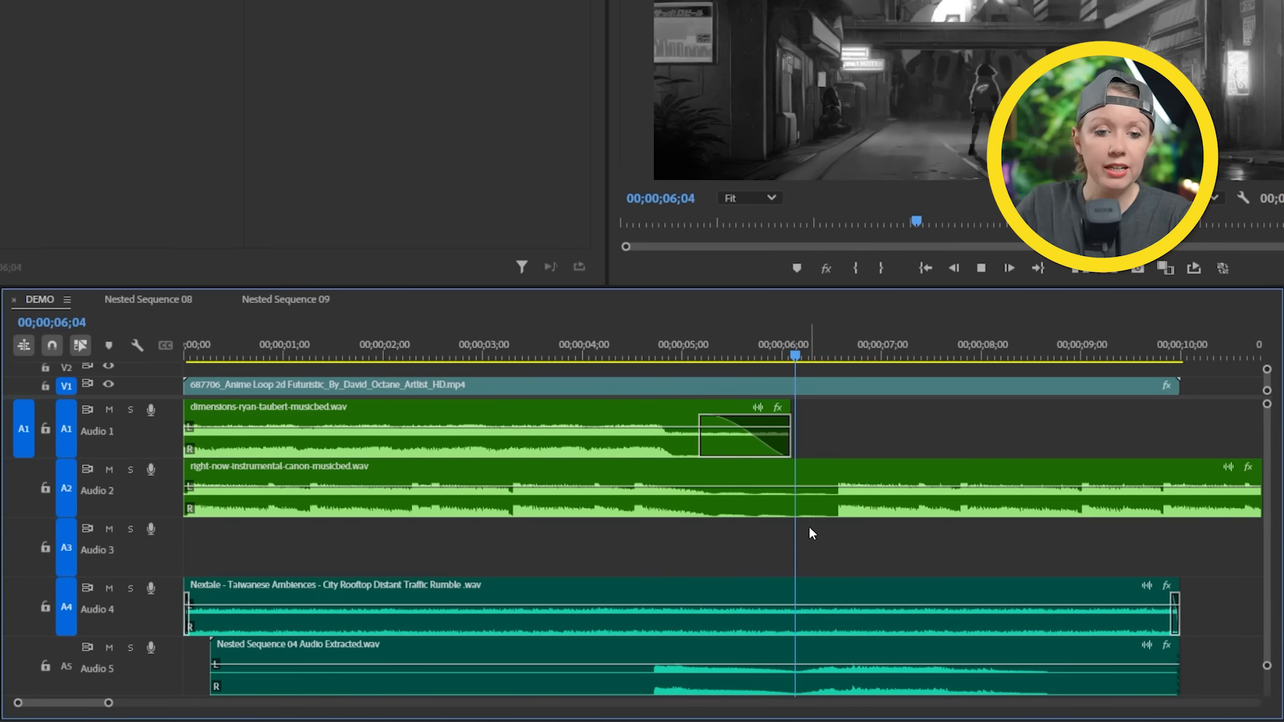
Step: Split the right-now-instrumental-canon clip just before its beat comes in, at about 00;00;06;16
{"action": "left_click", "coordinate": [845, 354]}
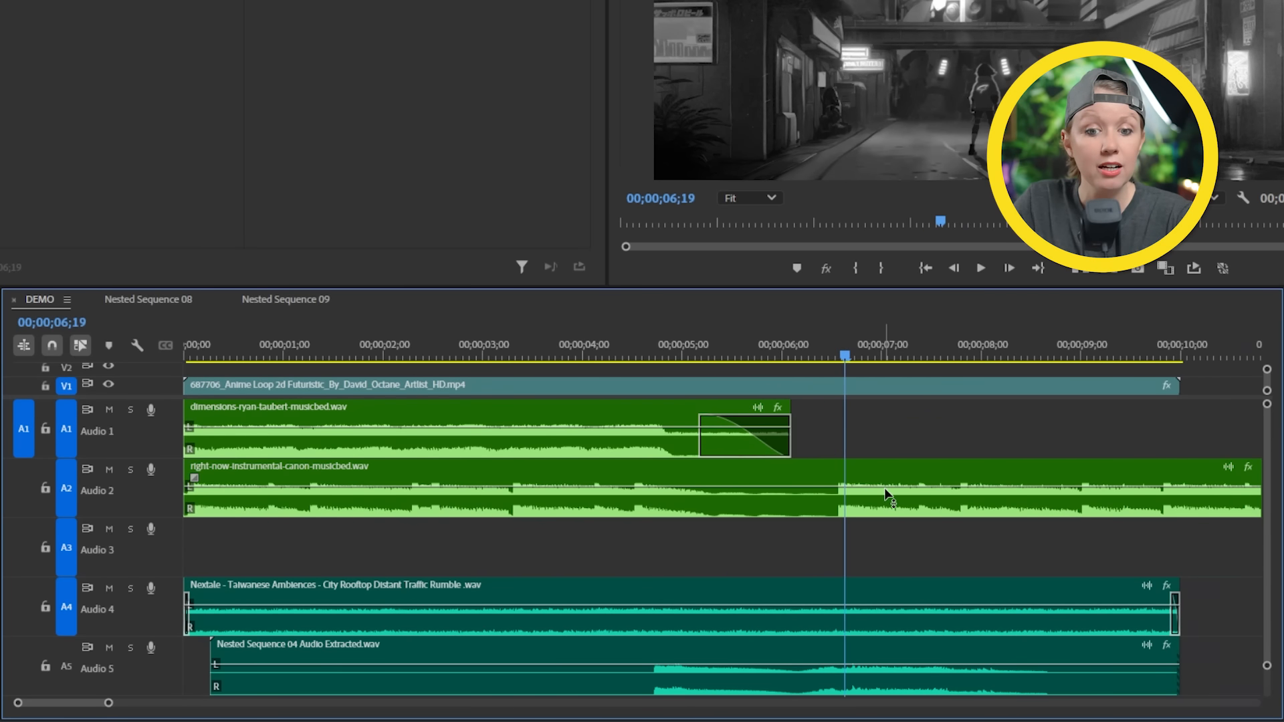
{"action": "key", "text": "equal"}
{"action": "key", "text": "equal"}
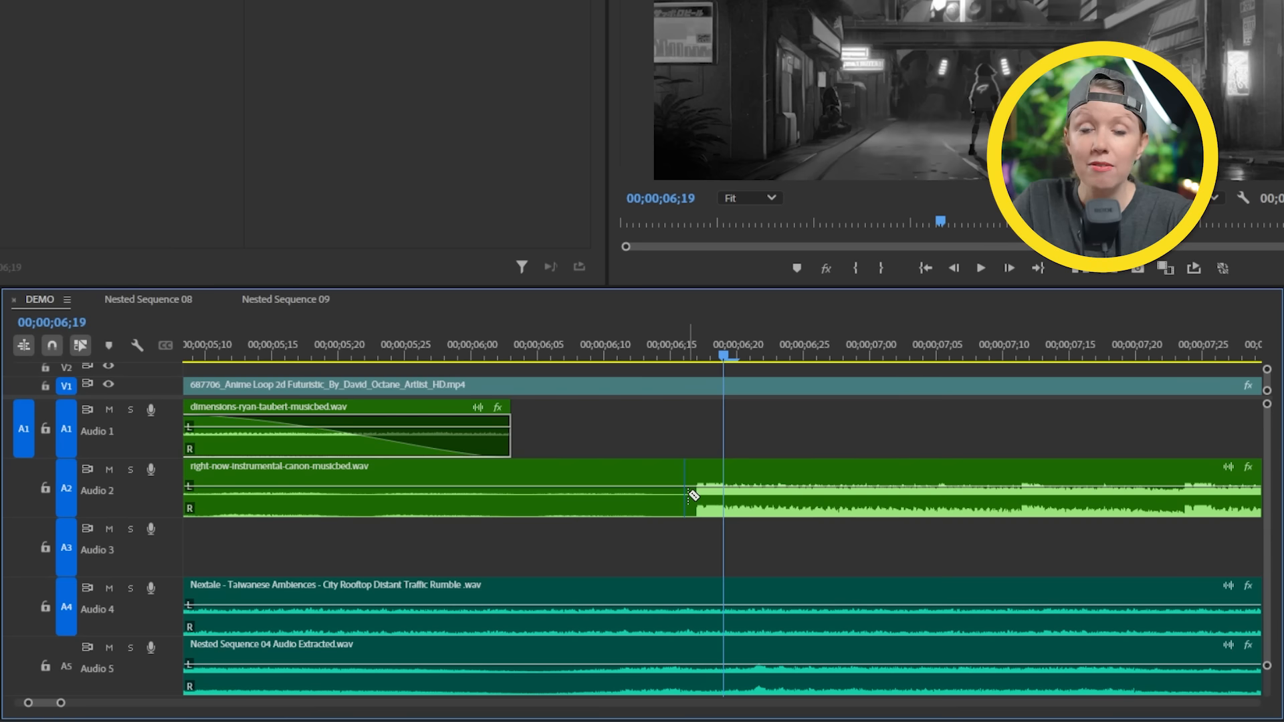
{"action": "left_click", "coordinate": [729, 501]}
Step: Hide the audio waveforms in the timeline and show them again
{"action": "left_click", "coordinate": [141, 346]}
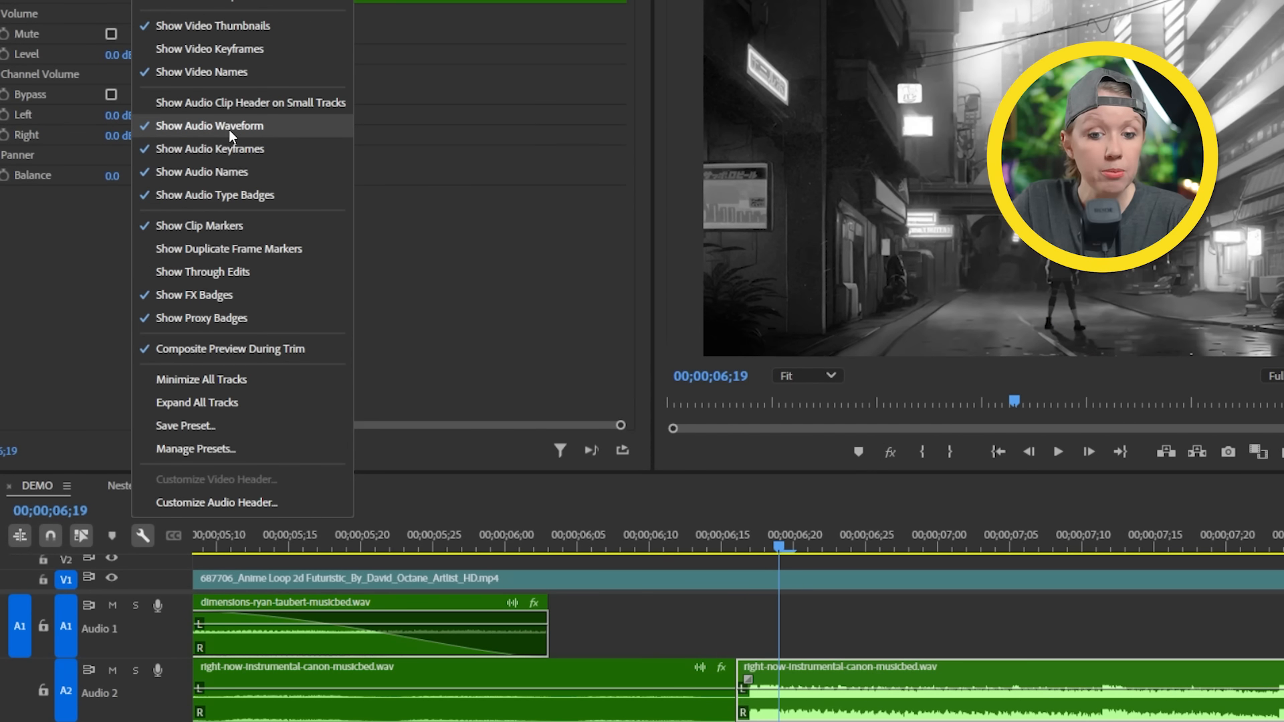
{"action": "left_click", "coordinate": [215, 0]}
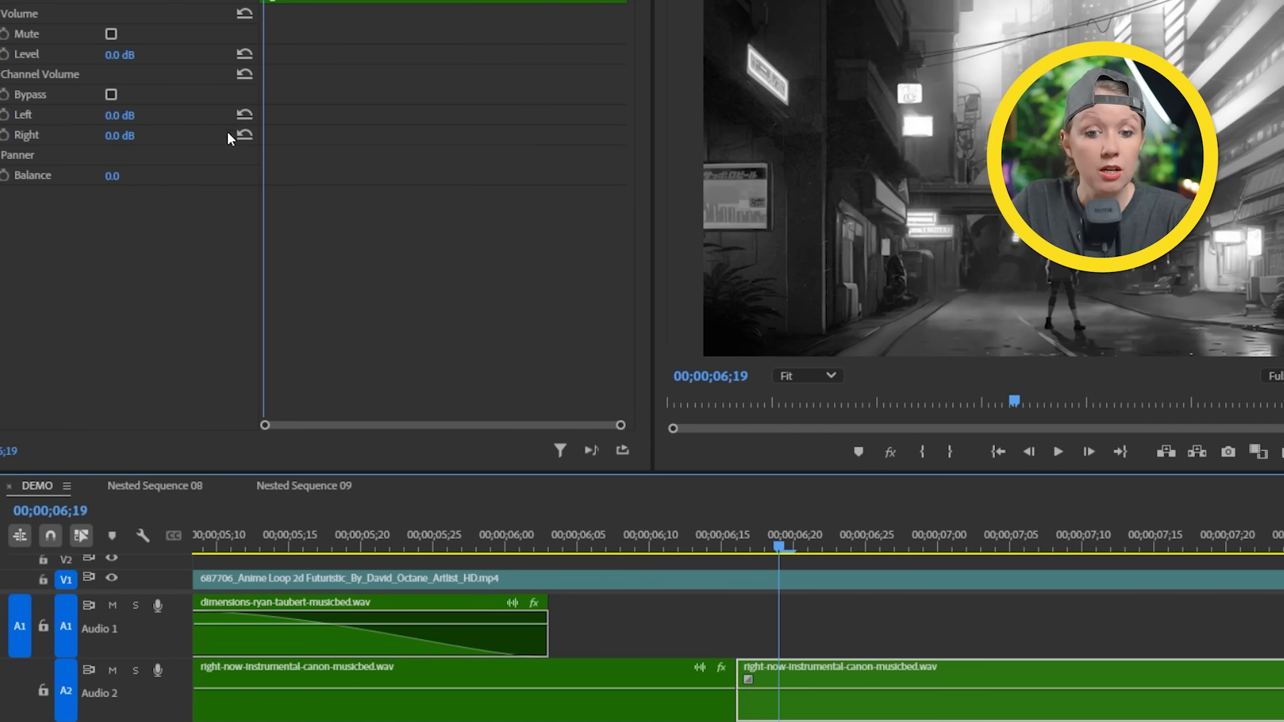
{"action": "left_click", "coordinate": [142, 535]}
{"action": "left_click", "coordinate": [214, 126]}
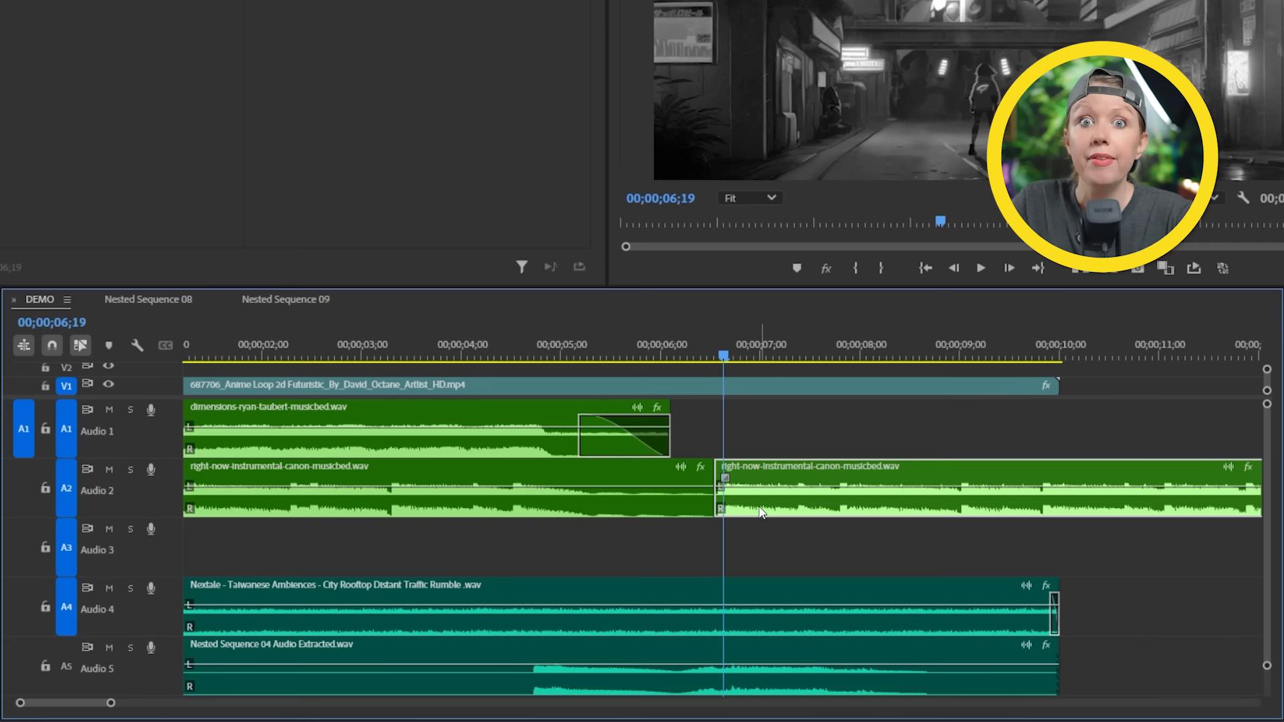
Step: Remove the part before the split and move the remaining right-now-instrumental-canon clip to about 00;00;04;25, where the dimensions song drops off
{"action": "left_click_drag", "start_coordinate": [760, 513], "coordinate": [606, 496]}
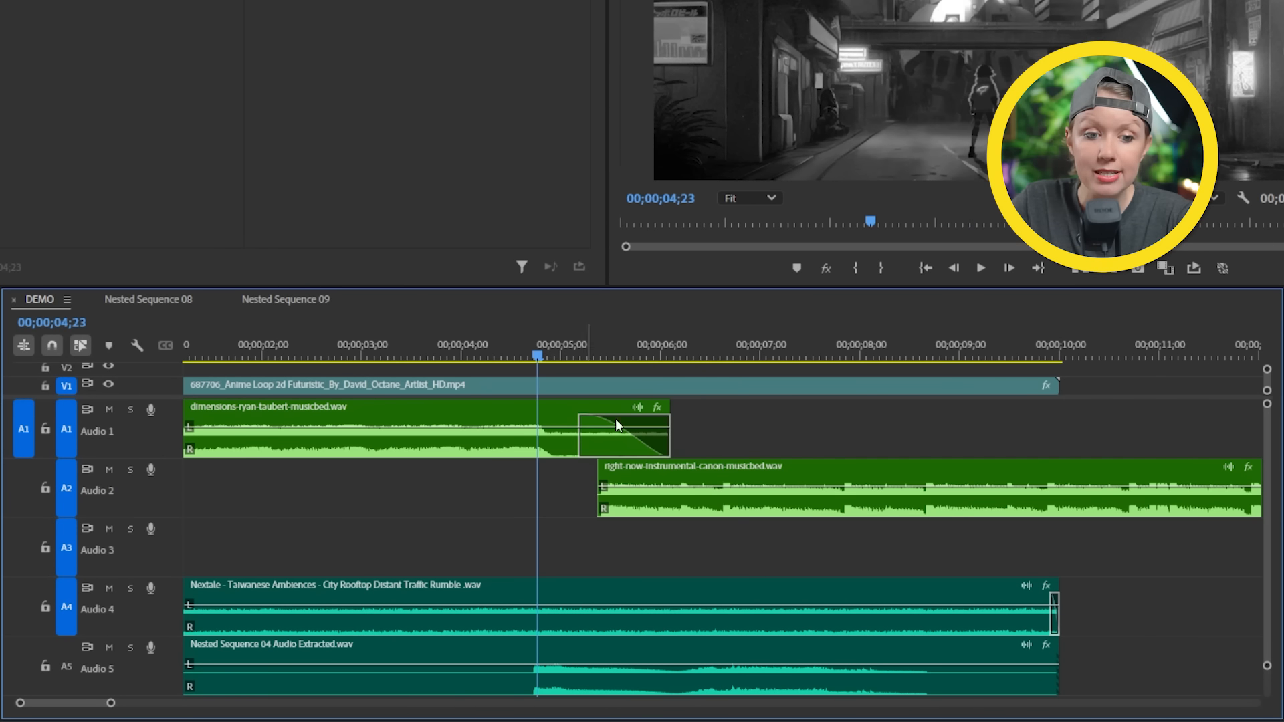
{"action": "key", "text": "="}
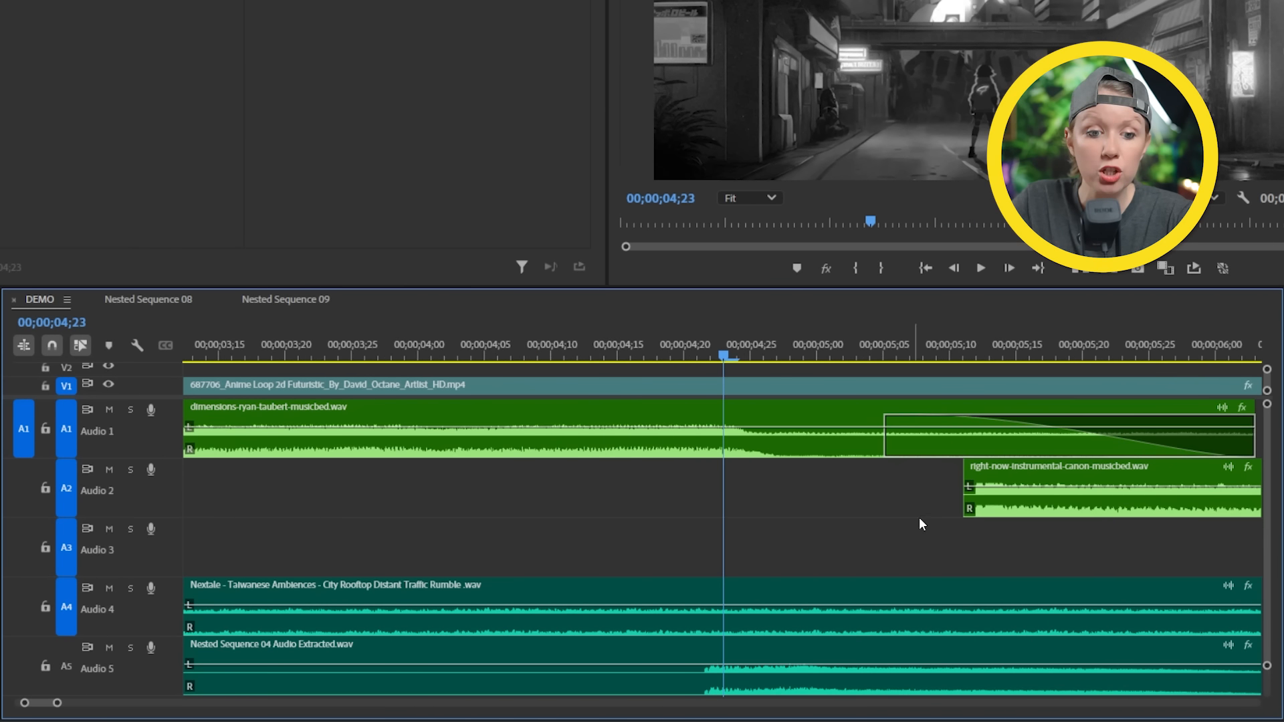
{"action": "left_click_drag", "start_coordinate": [988, 503], "coordinate": [896, 503]}
{"action": "left_click_drag", "start_coordinate": [804, 494], "coordinate": [805, 495]}
{"action": "key", "text": "="}
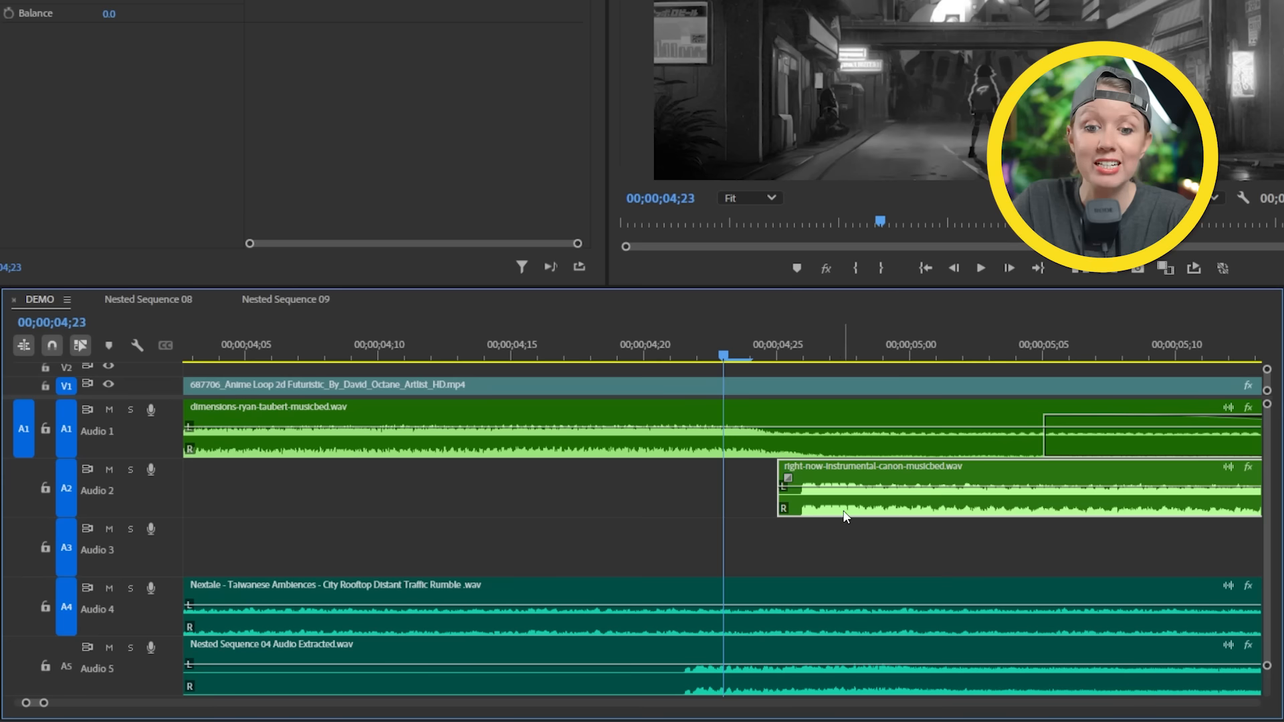